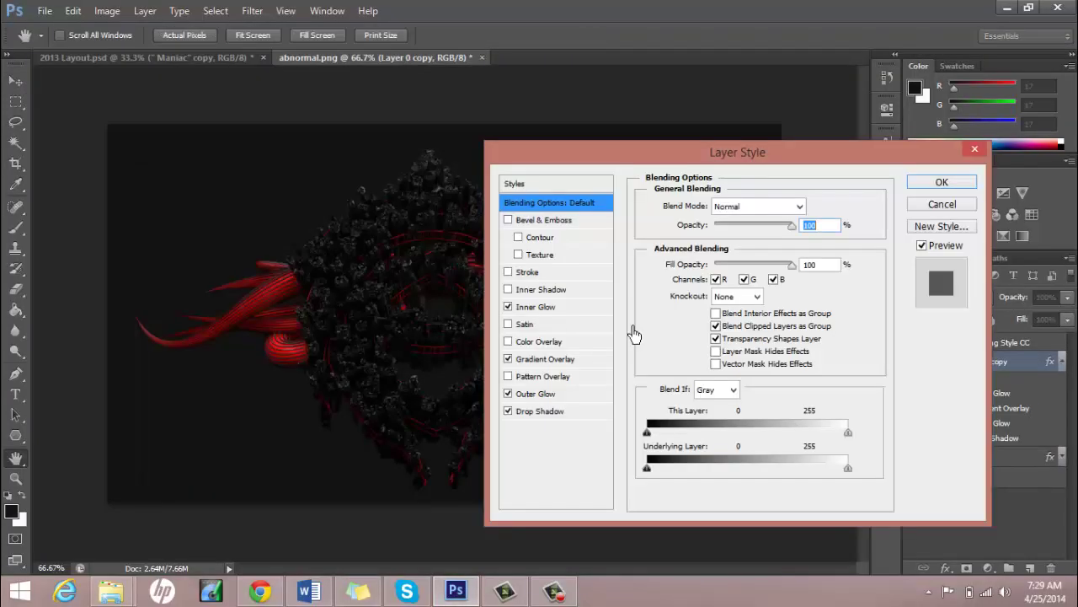
Review the render layer's Inner Glow, Drop Shadow and Gradient Overlay effects and confirm the Layer Style
click(548, 309)
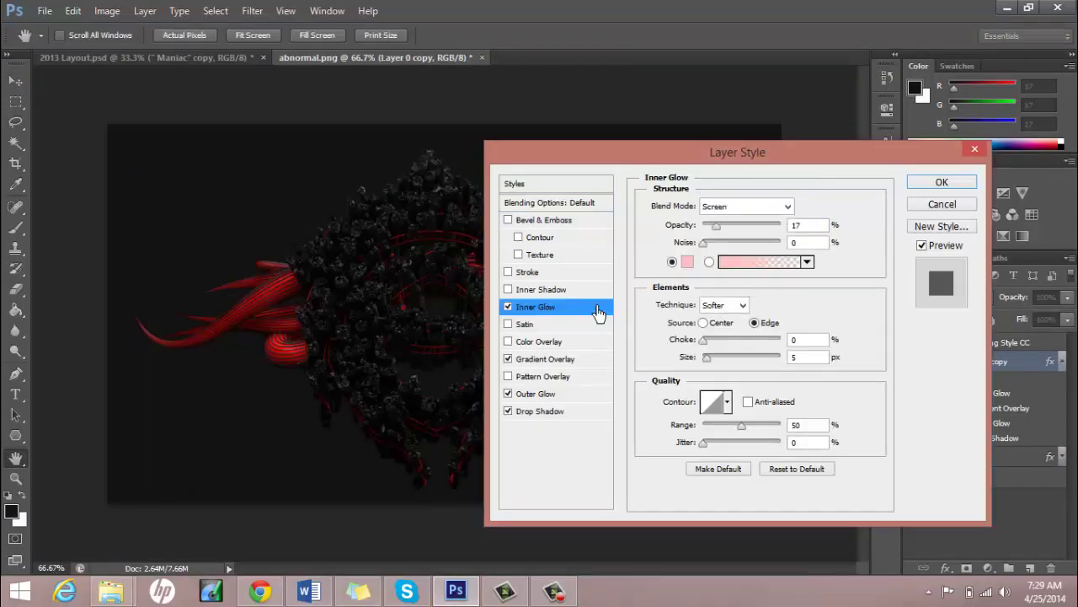
click(540, 406)
click(545, 359)
click(941, 182)
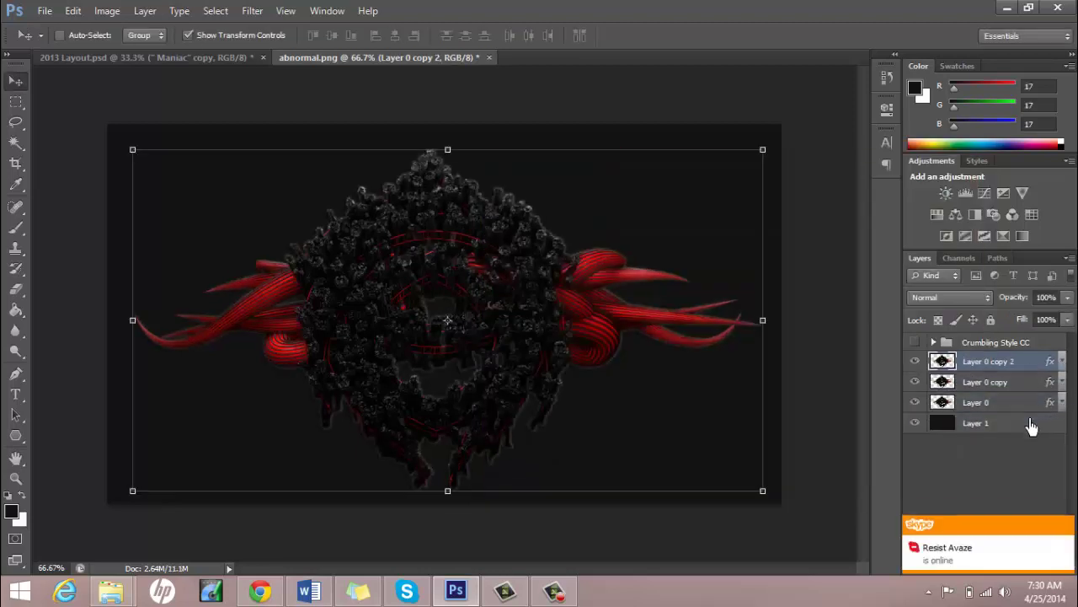
Move Layer 0 copy 2 below Layer 0 and stretch it taller and wider with Free Transform
drag(1031, 425, 1031, 416)
drag(447, 149, 448, 132)
mouse_move(447, 491)
mouse_down()
mouse_move(447, 520)
mouse_move(447, 502)
mouse_up()
drag(762, 322, 777, 323)
drag(132, 322, 114, 319)
click(15, 81)
key(Return)
Change the Gradient Overlay stop colour on Layer 0 copy
click(1061, 402)
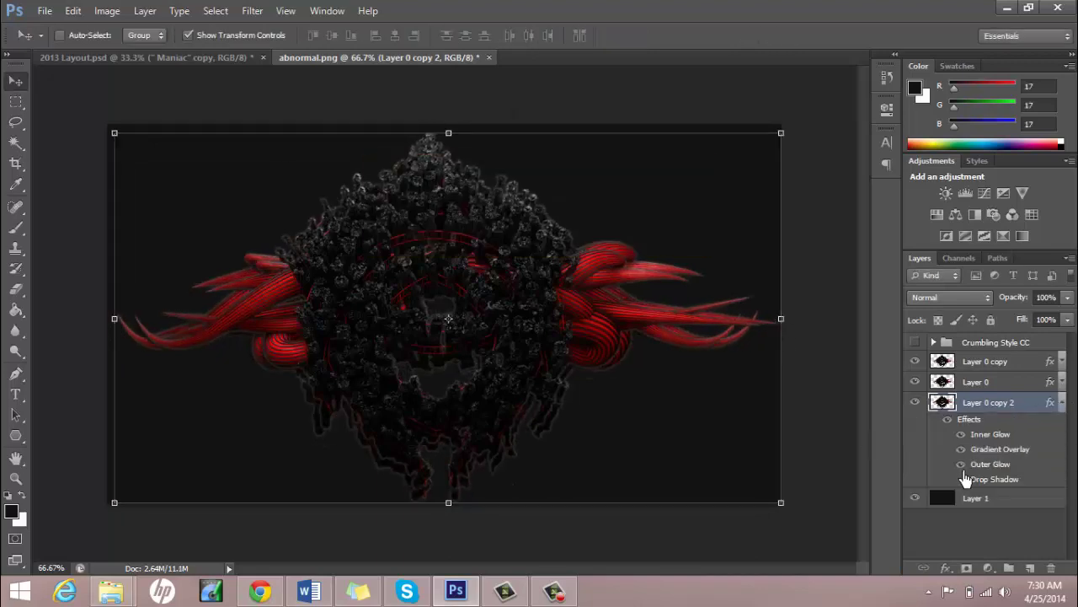
click(1061, 403)
click(915, 343)
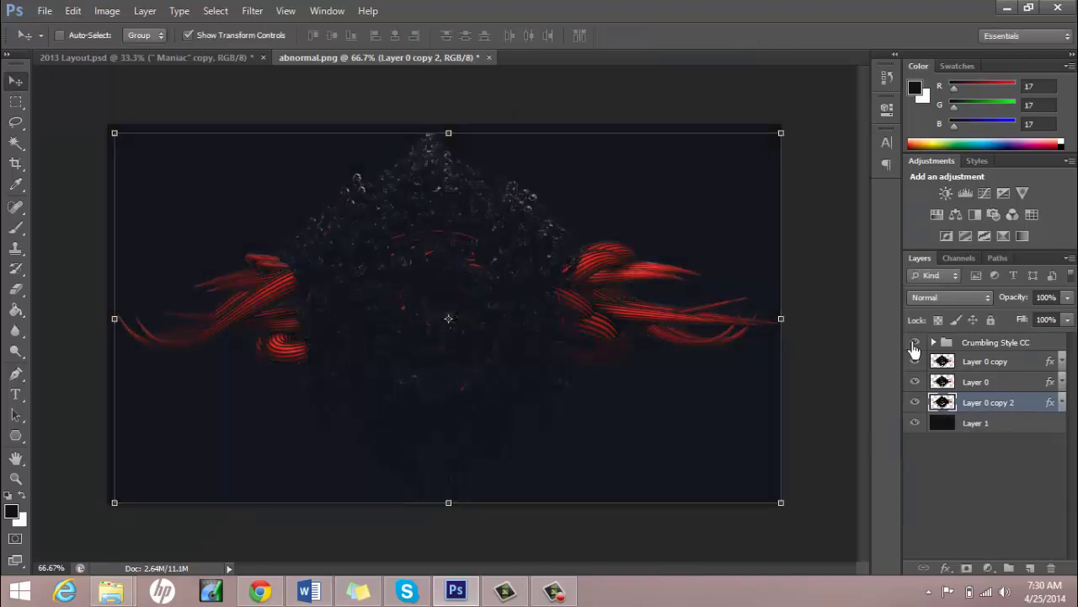
double_click(1050, 361)
click(741, 243)
double_click(630, 362)
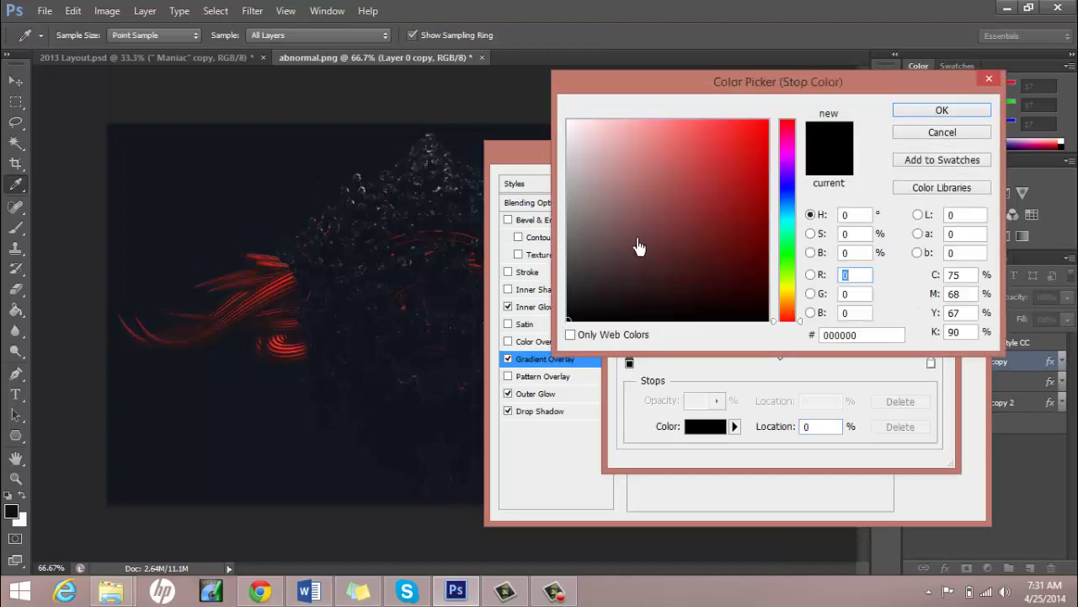
click(942, 111)
click(943, 180)
Merge the selected render layers and dim the result to 22% opacity
right_click(994, 342)
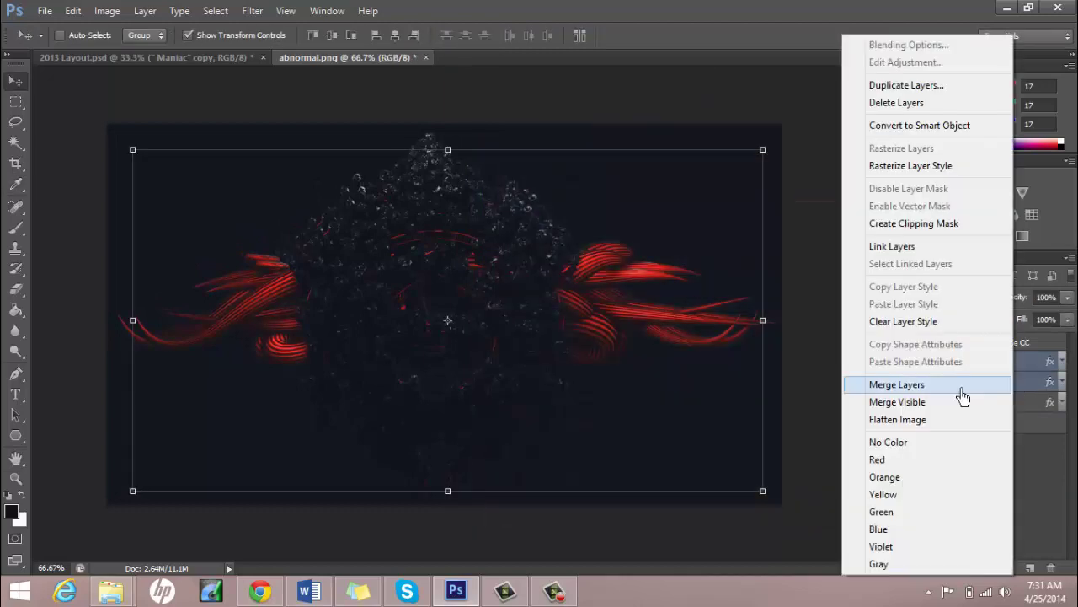
key(Escape)
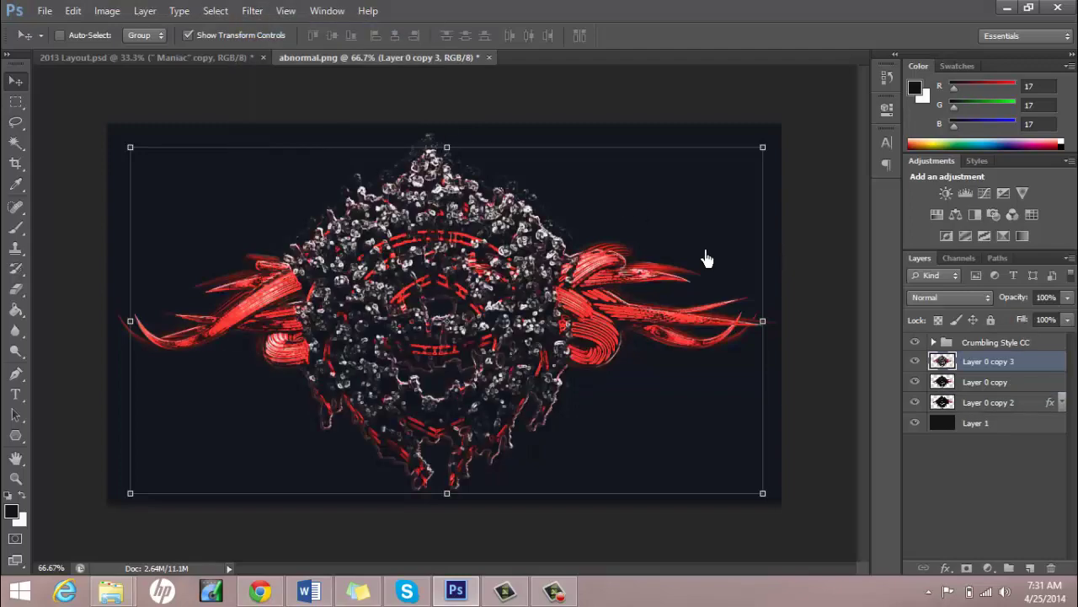
drag(1067, 304, 1006, 320)
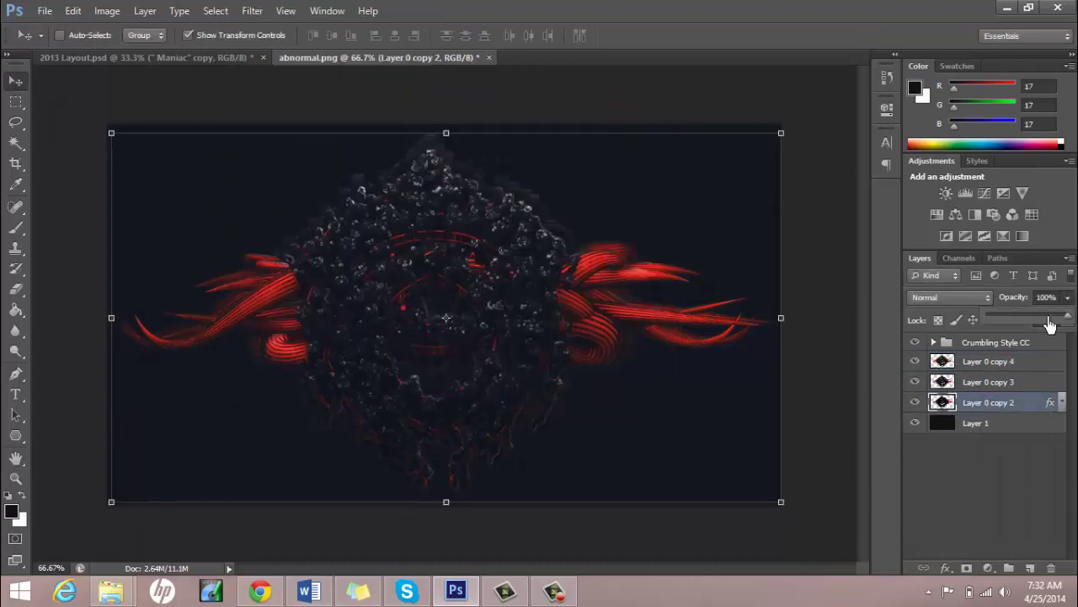
Add a new empty Layer 2 above Layer 0 copy 3 and set the foreground colour to white
click(990, 382)
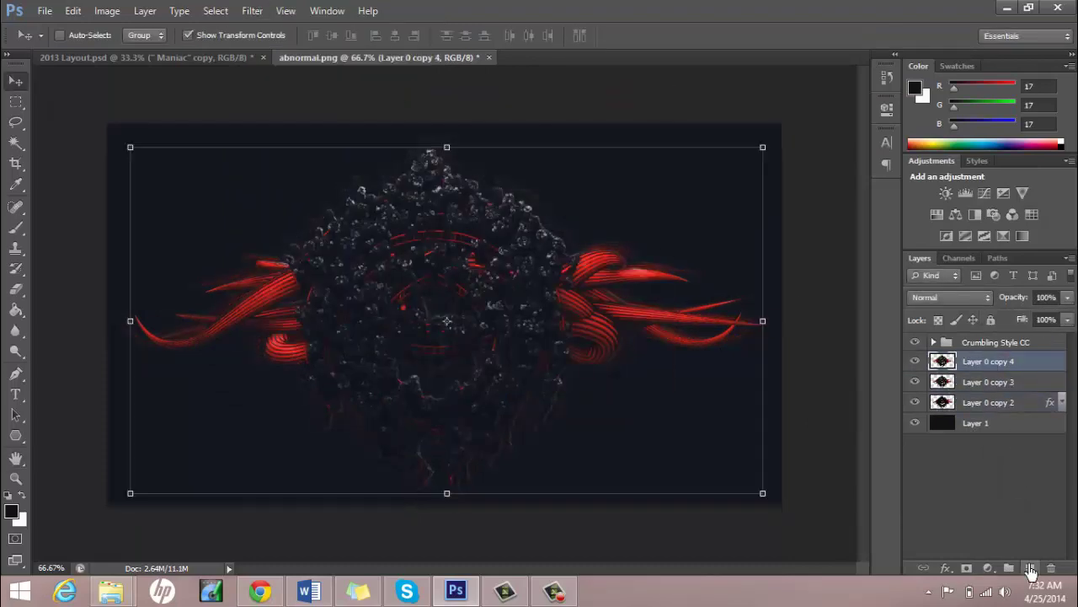
click(1030, 569)
click(11, 514)
click(565, 110)
Paint white strokes over the render's rings on Layer 2, then set Overlay at 74% opacity
key(Return)
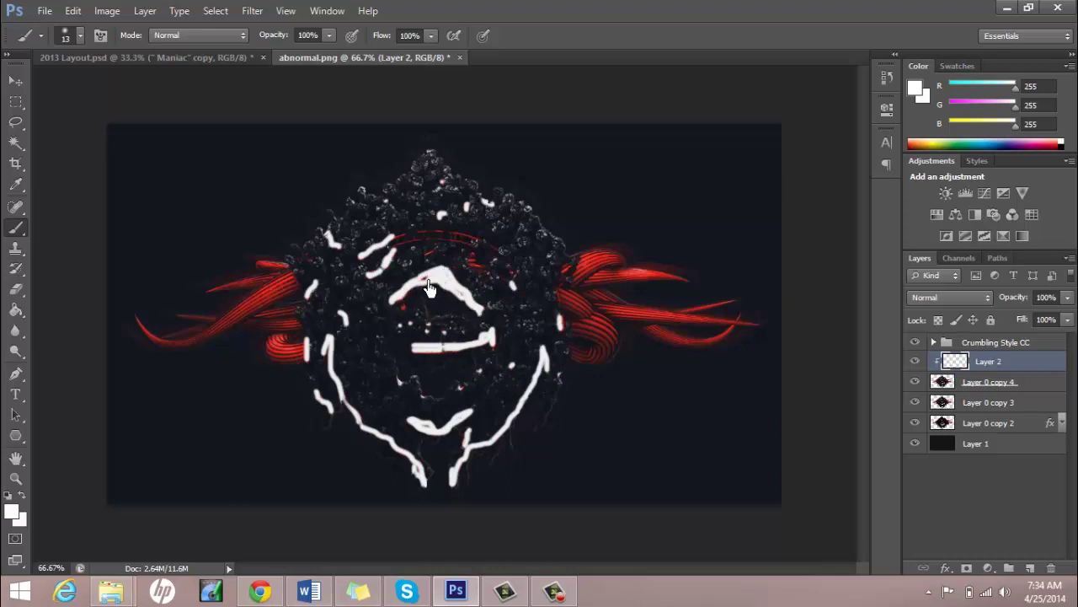
key(shift+alt+o)
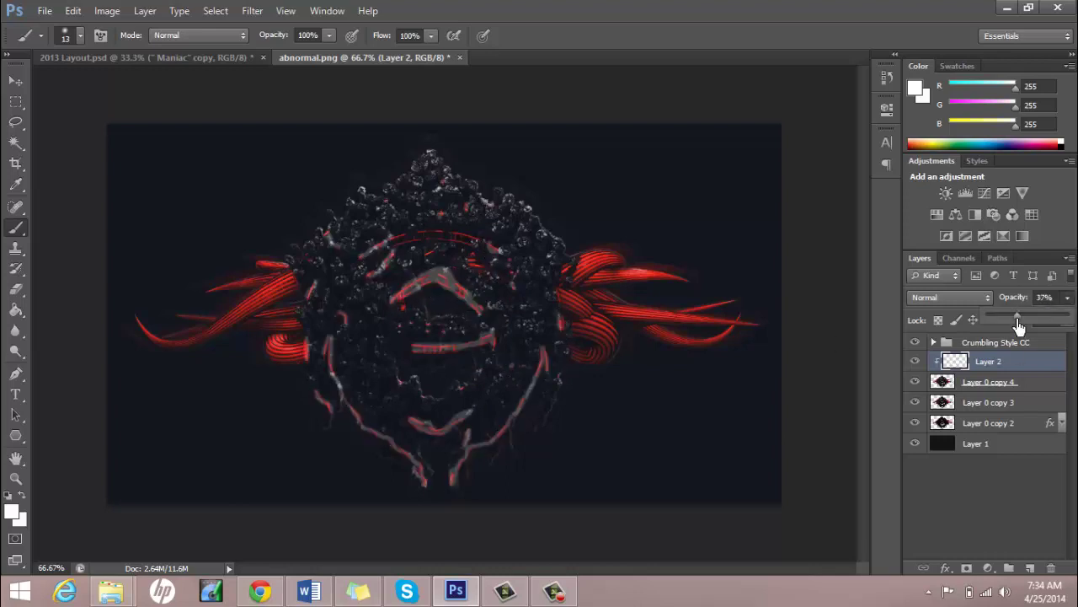
drag(1058, 305, 1038, 305)
Open the Viceyfy Exclusive Pack v4 file from the exclusive packs folder
click(16, 81)
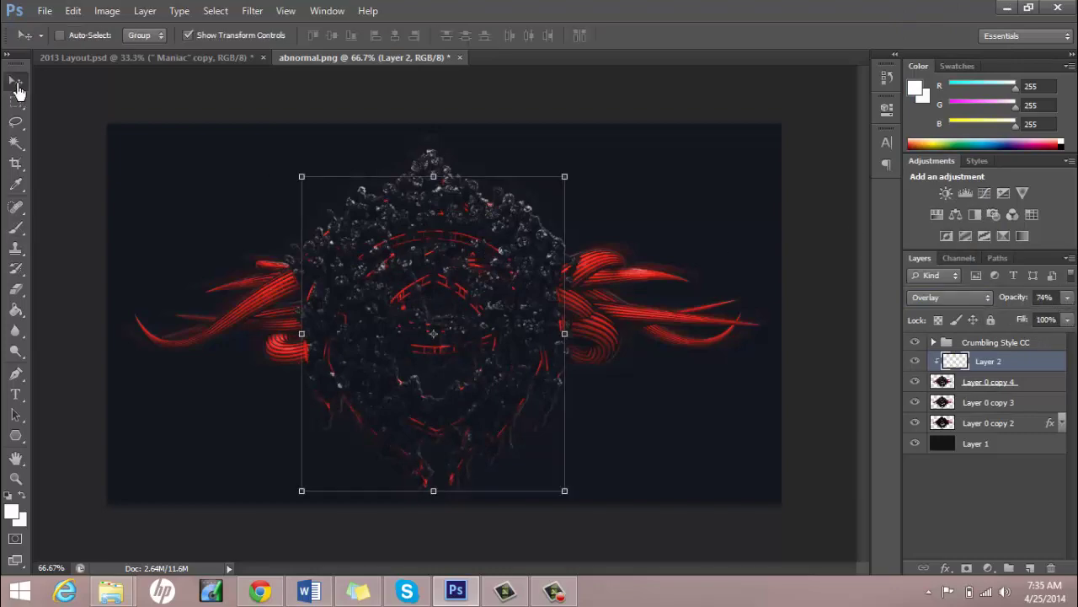
click(96, 515)
scroll(1036, 379, down, 2)
scroll(1036, 379, down, 1)
double_click(991, 290)
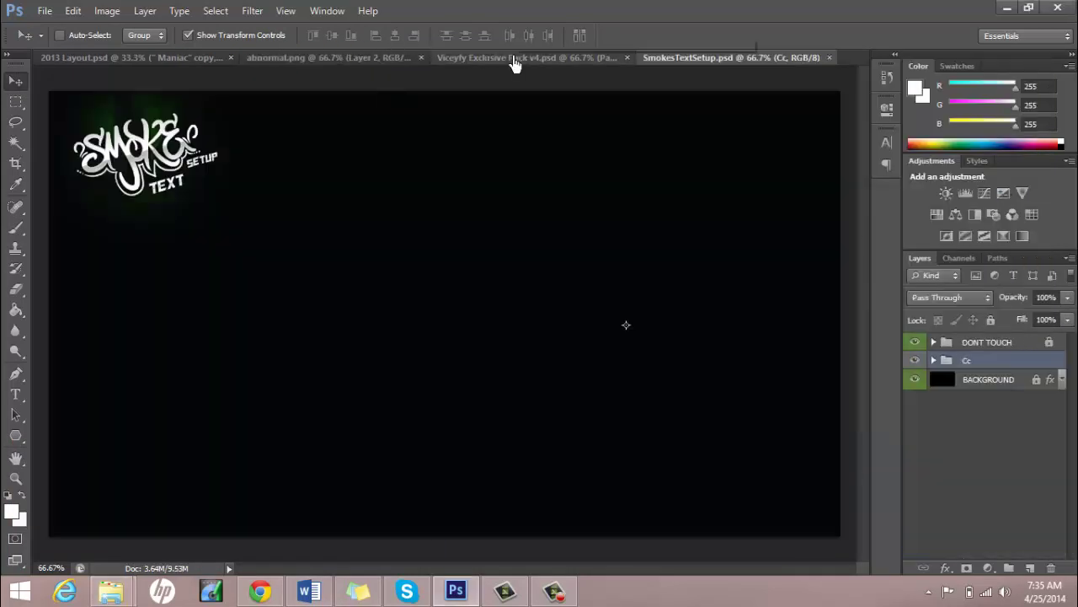
Duplicate the smoke text file's Cc group into abnormal.png
right_click(966, 360)
click(821, 200)
click(619, 236)
click(523, 262)
click(677, 177)
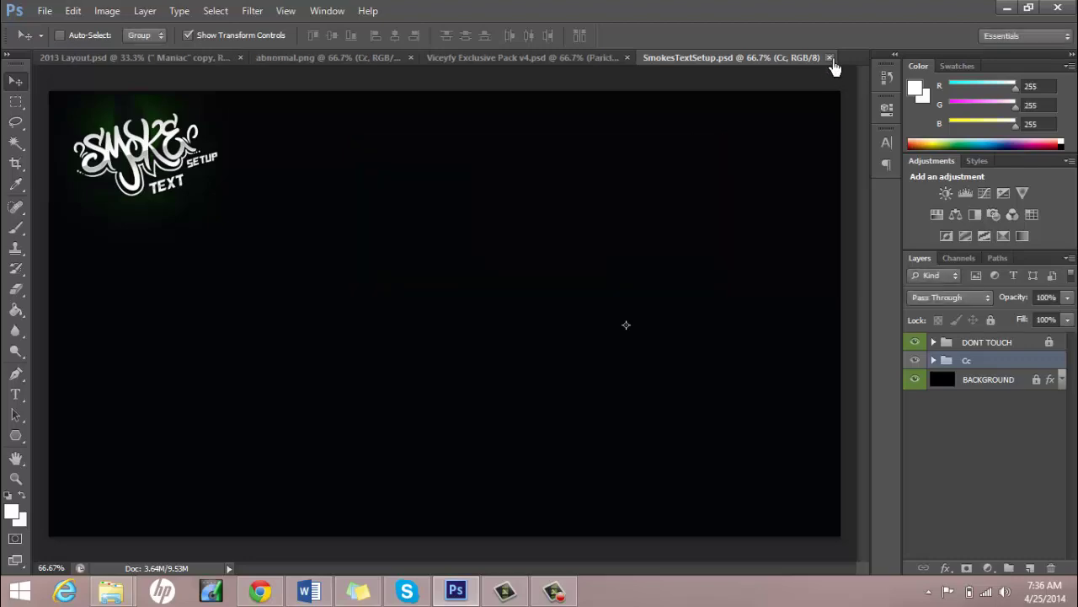
Close the smoke text document and merge the render layers in abnormal.png
click(829, 57)
click(337, 57)
key(ctrl+e)
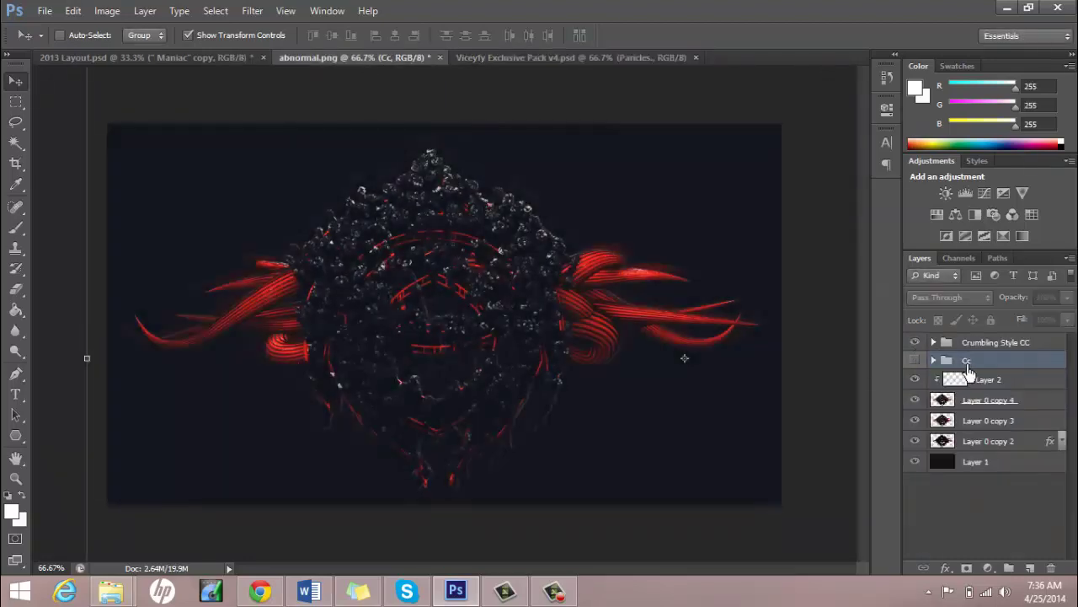
right_click(1021, 383)
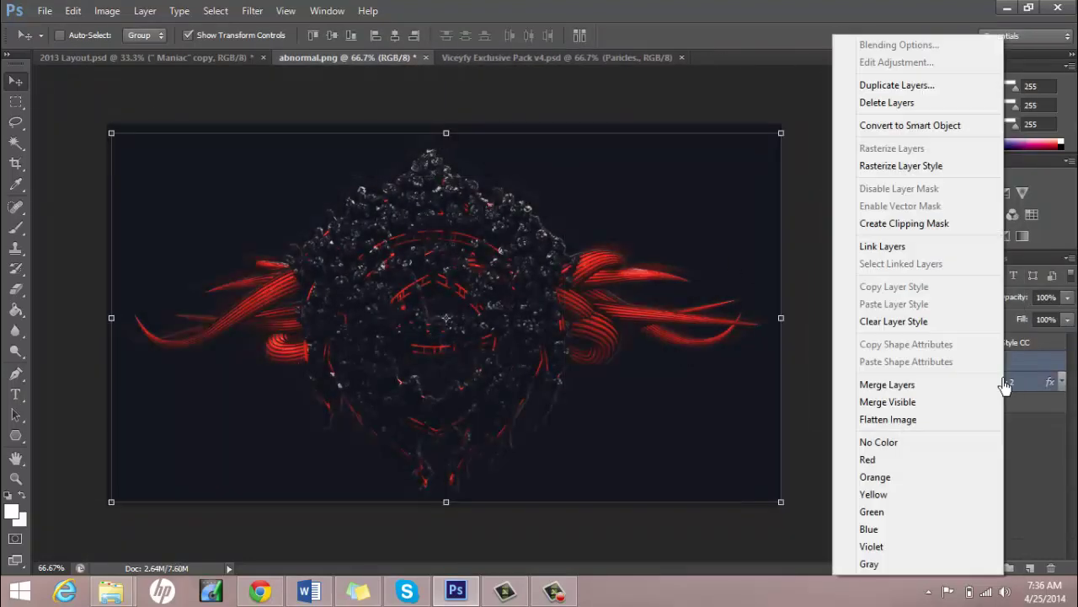
click(899, 86)
Duplicate the merged render into 2013 Layout.psd, place it under the Maniac graffiti, scale to 86%
click(619, 233)
click(589, 250)
click(682, 176)
click(168, 57)
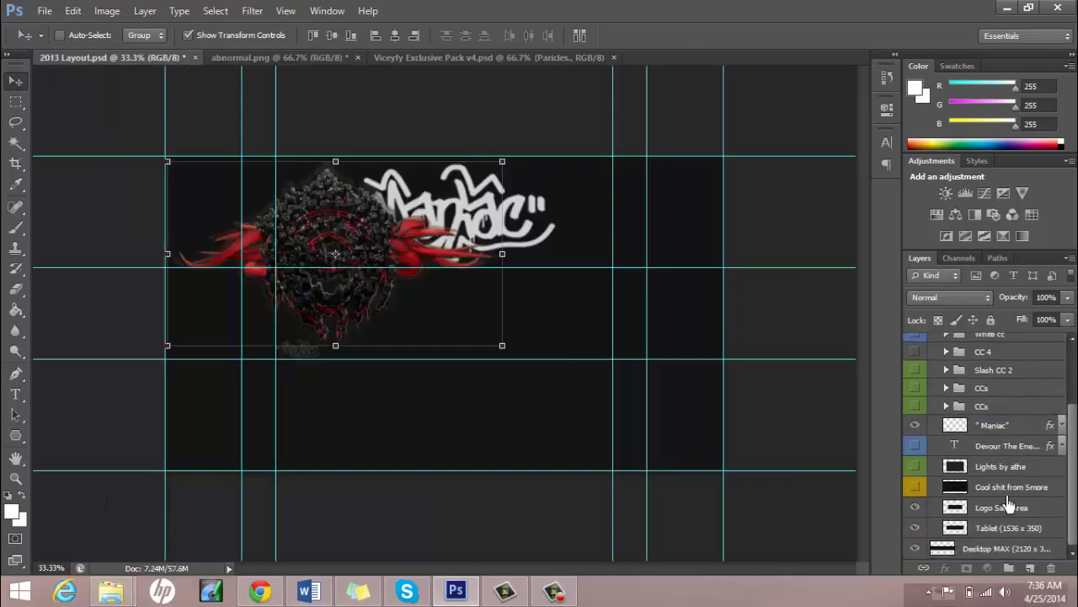
drag(412, 286, 523, 347)
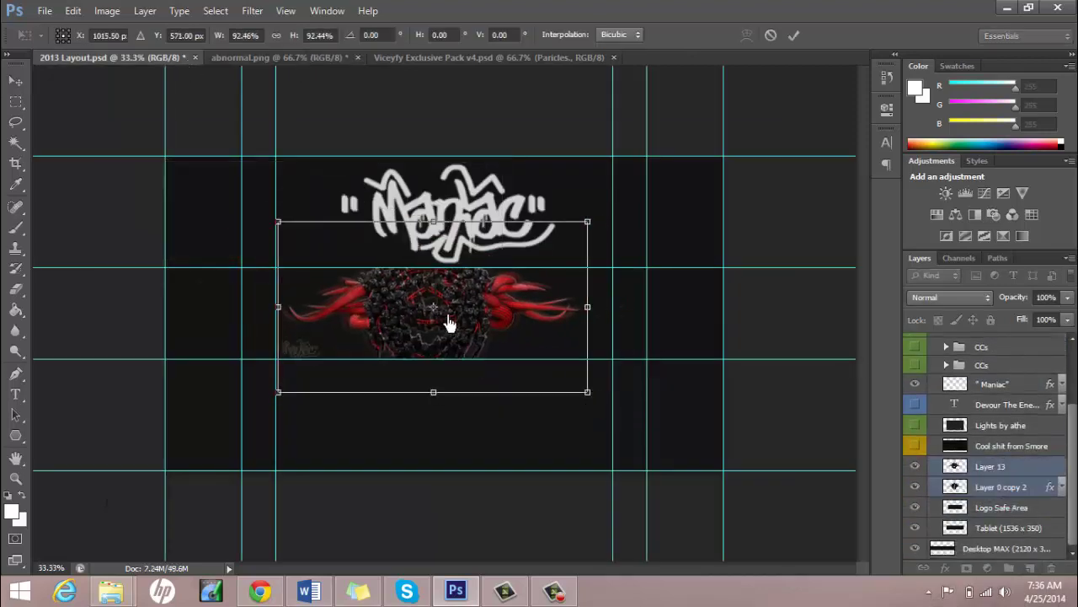
drag(613, 406, 588, 402)
click(15, 80)
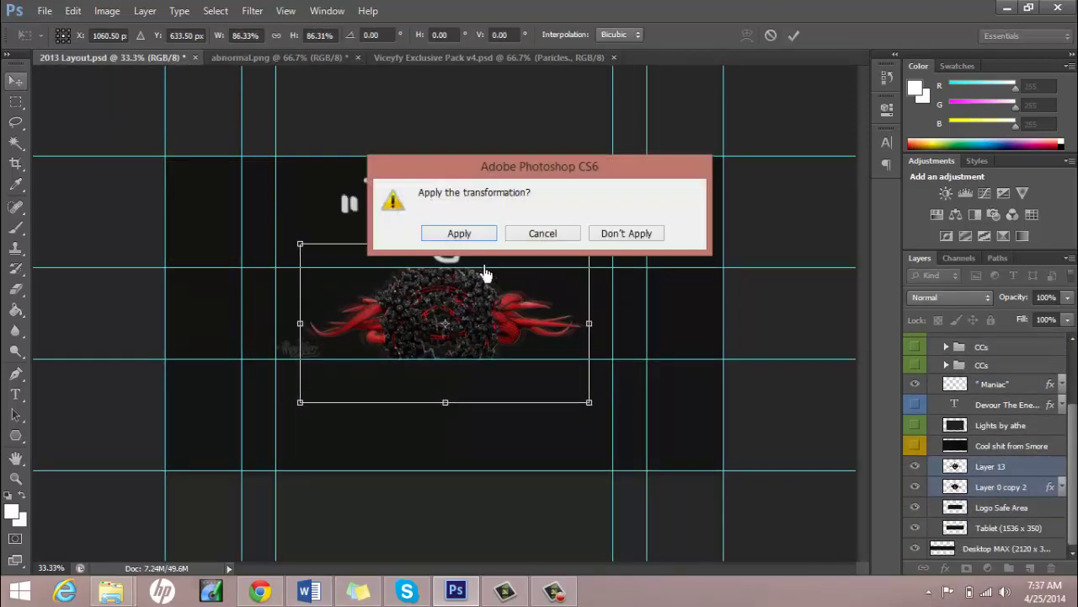
Duplicate the Crumbling Style CC group from abnormal.png into 2013 Layout.psd
click(457, 231)
click(320, 58)
right_click(992, 342)
click(834, 198)
click(677, 179)
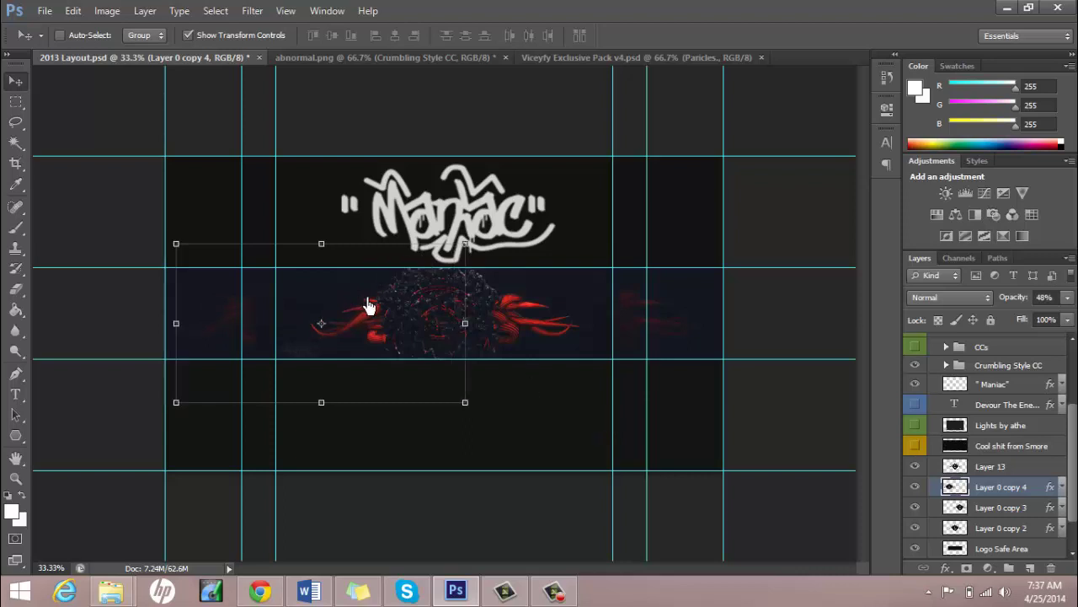
Lower the opacity of the render copies Layer 0 copy 3 onward to fade them
click(1024, 530)
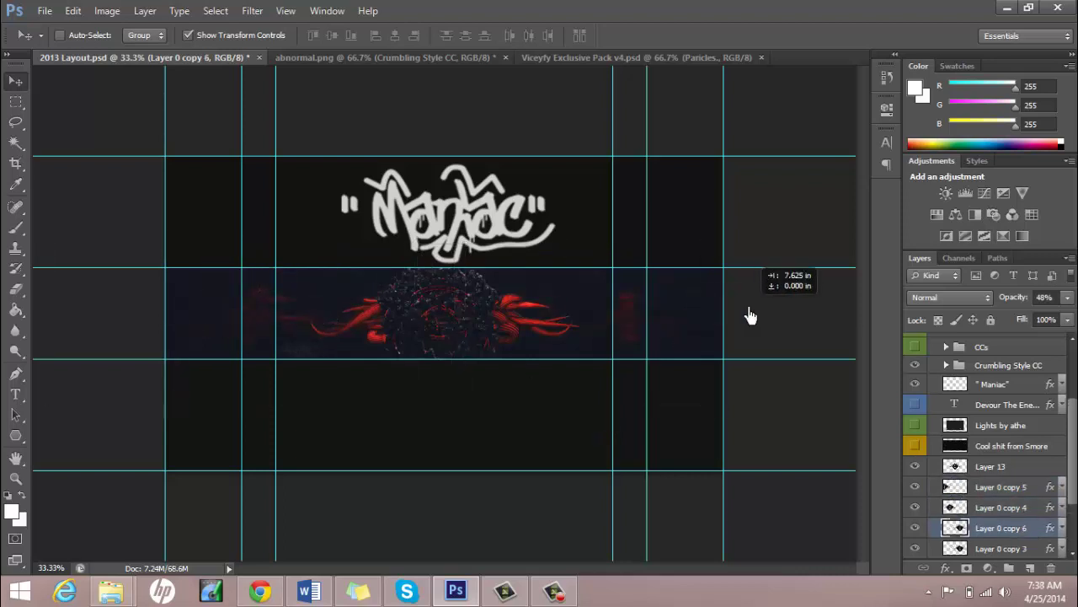
click(1001, 487)
shift+click(1001, 548)
click(1068, 296)
click(1021, 482)
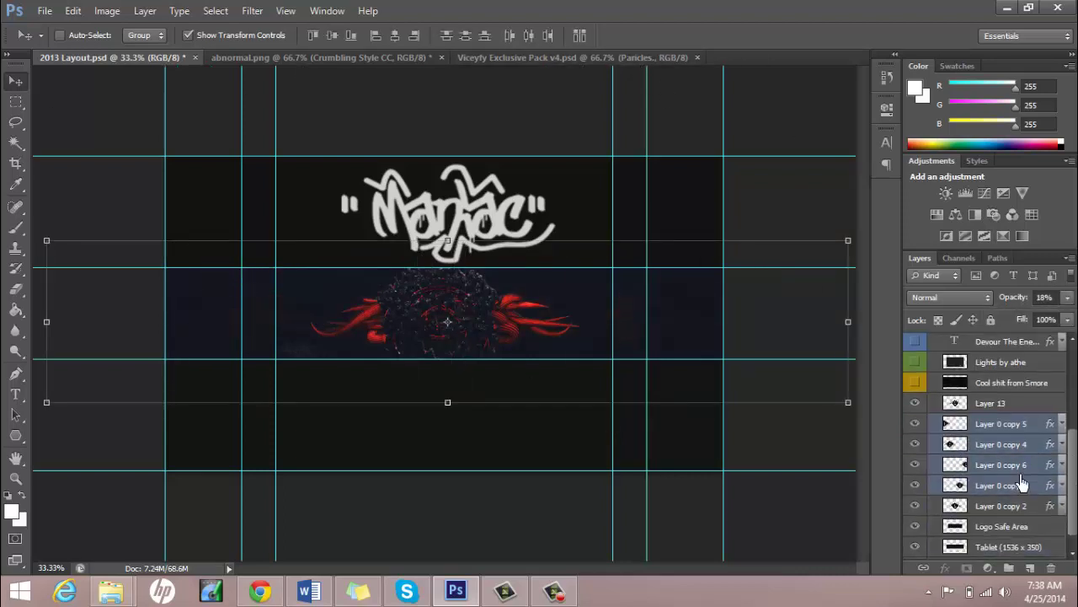
key(ctrl+shift+Tab)
Show the middle C4D particle layer in the pack and drag it into the banner
scroll(985, 446, up, 5)
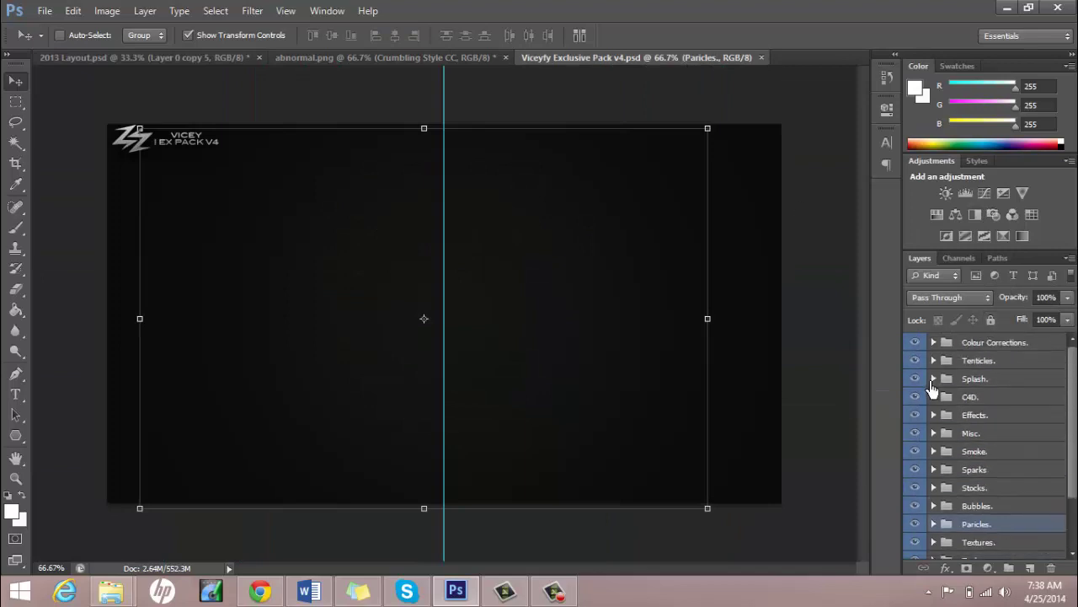
click(969, 396)
click(933, 396)
click(914, 435)
click(983, 436)
mouse_move(421, 139)
mouse_down()
mouse_move(385, 80)
mouse_move(431, 330)
mouse_up()
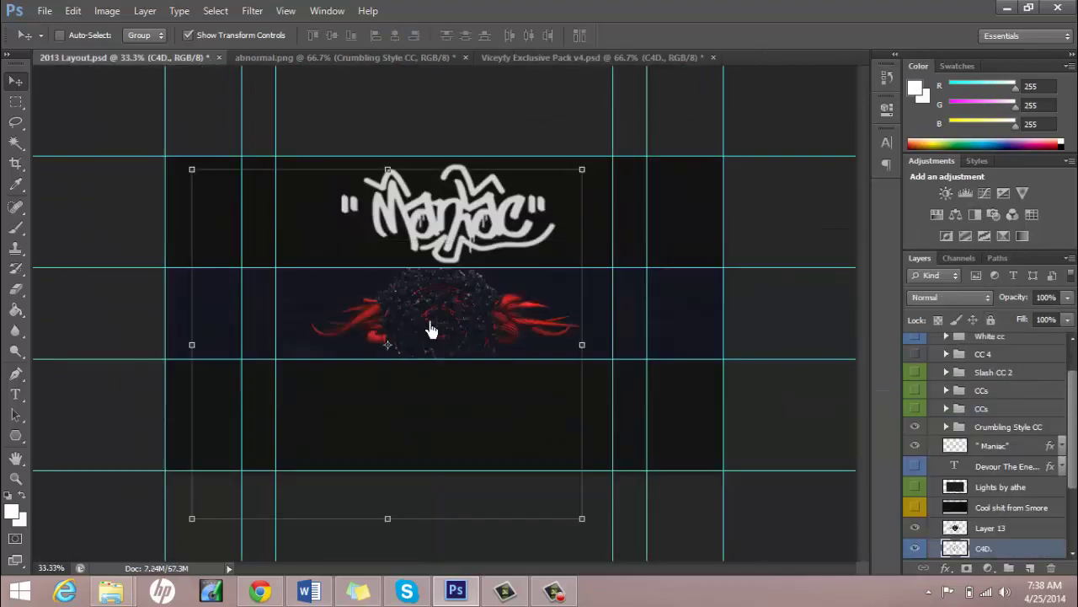
key(ctrl+shift+Tab)
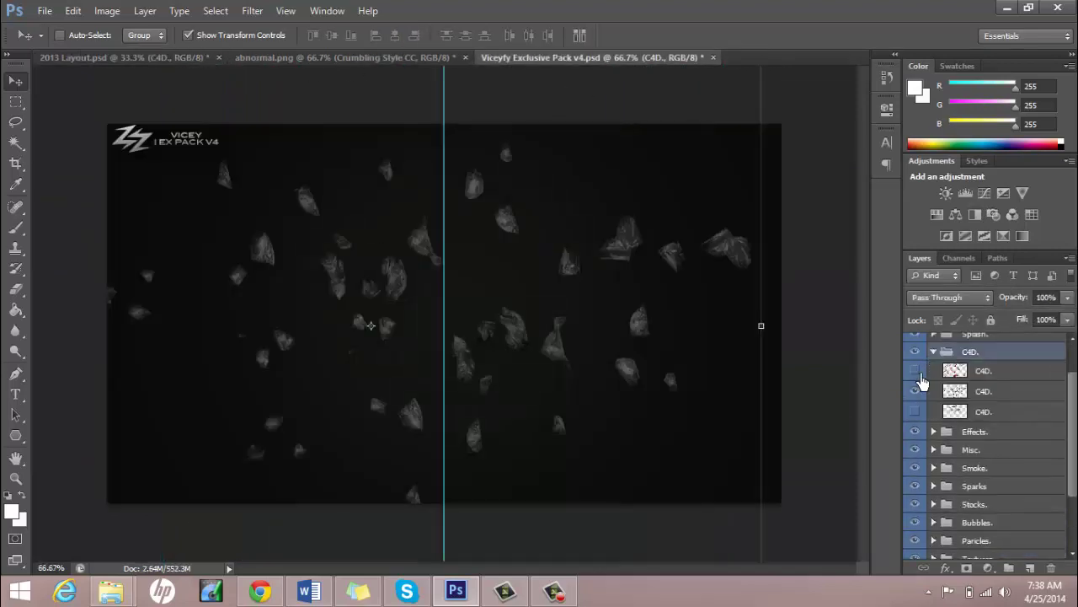
Reveal a smoke stock in the pack's Smoke group and bring it into 2013 Layout
click(933, 351)
click(916, 409)
click(934, 370)
click(933, 406)
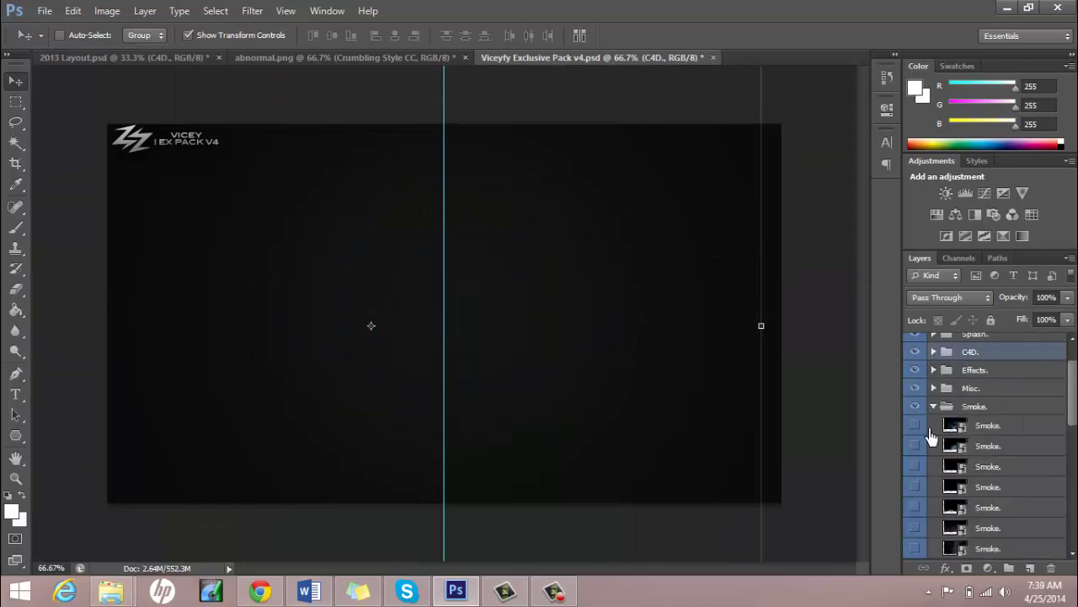
scroll(985, 446, down, 3)
click(915, 471)
click(988, 435)
drag(494, 305, 335, 304)
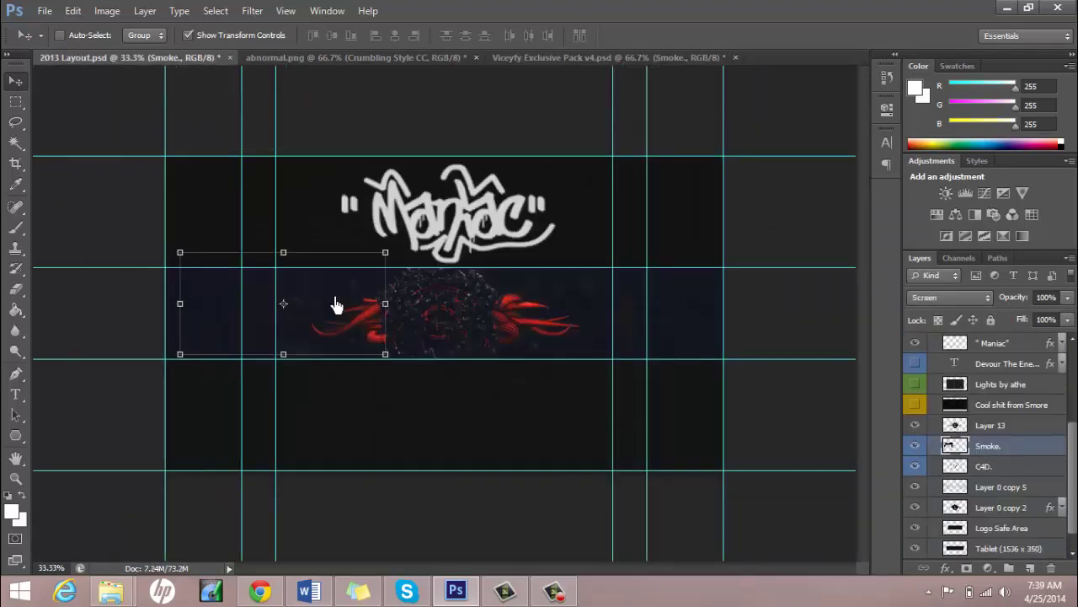
Duplicate and spread the smoke across the render, then merge the copies into one layer
key(ctrl+j)
key(ctrl+j)
key(ctrl+j)
drag(421, 313, 429, 358)
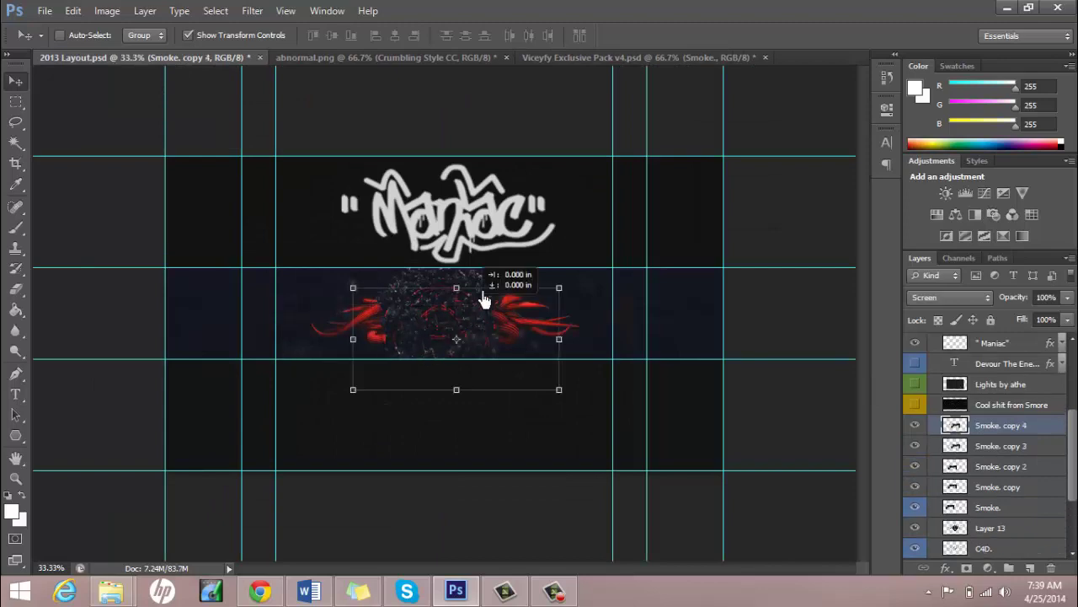
click(15, 478)
click(438, 331)
shift+click(991, 507)
right_click(991, 507)
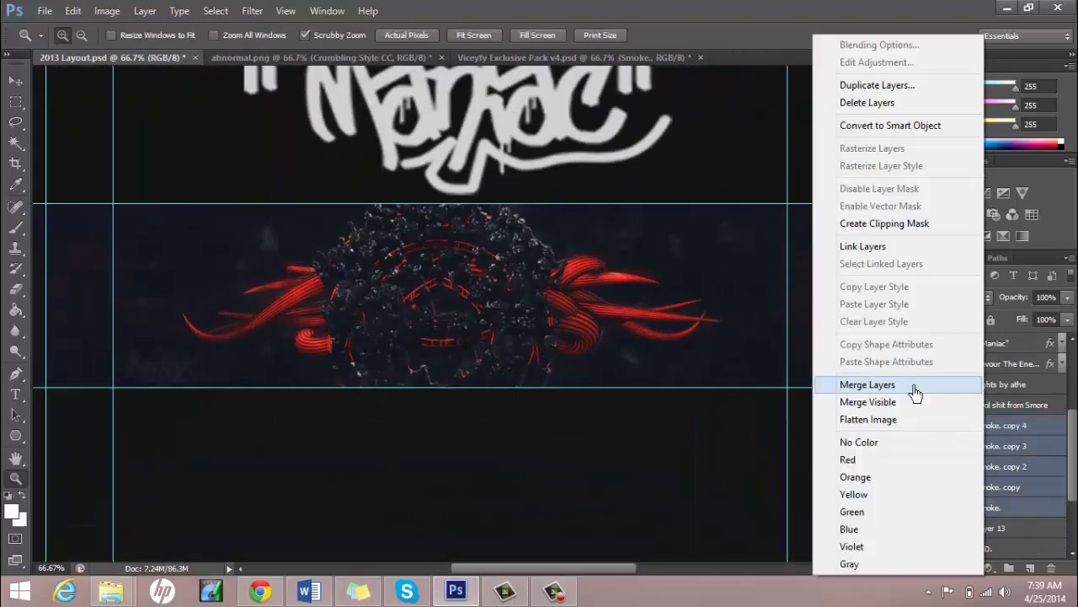
click(848, 381)
Set the merged smoke layer to Screen blending and preview a particle stock in the pack
click(951, 296)
click(950, 187)
key(v)
click(632, 58)
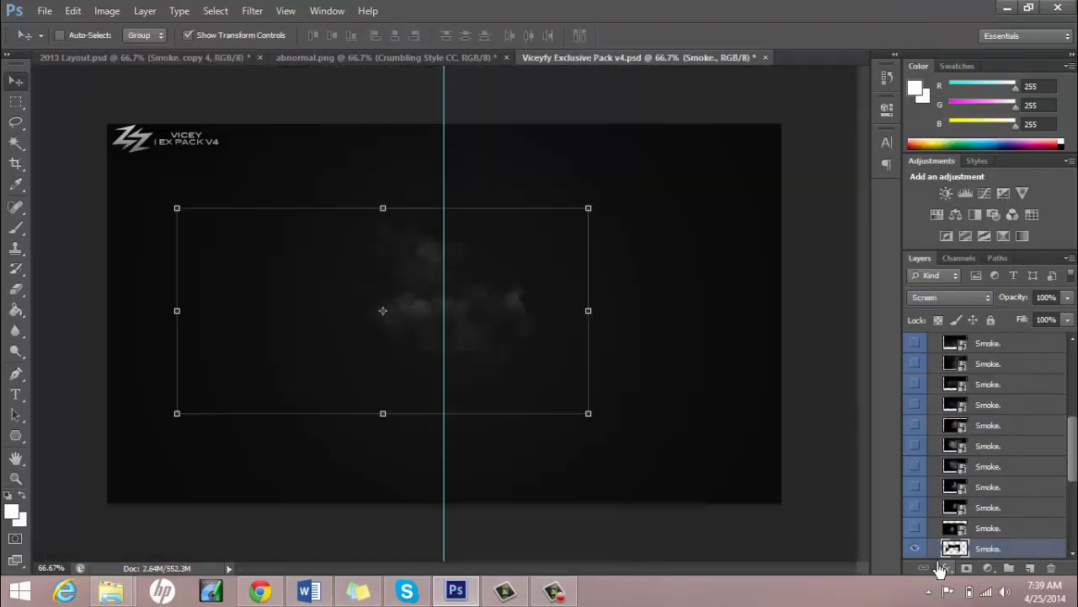
click(933, 376)
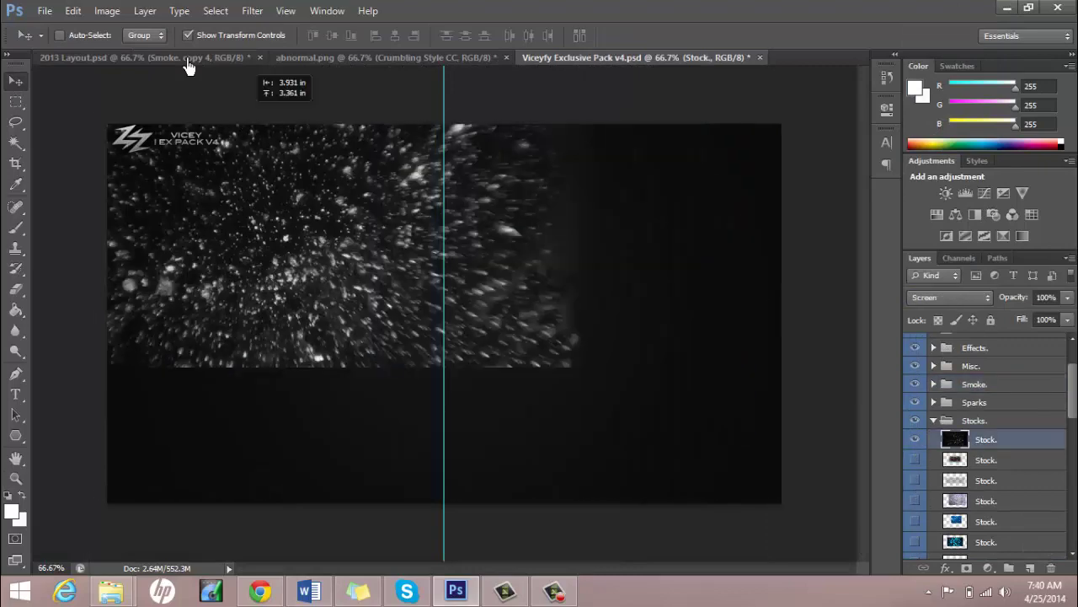
Bring in the particle stock plus a right-shifted copy, place them behind the render at ~30% opacity
mouse_move(383, 312)
mouse_down()
mouse_move(512, 575)
mouse_move(579, 574)
mouse_up()
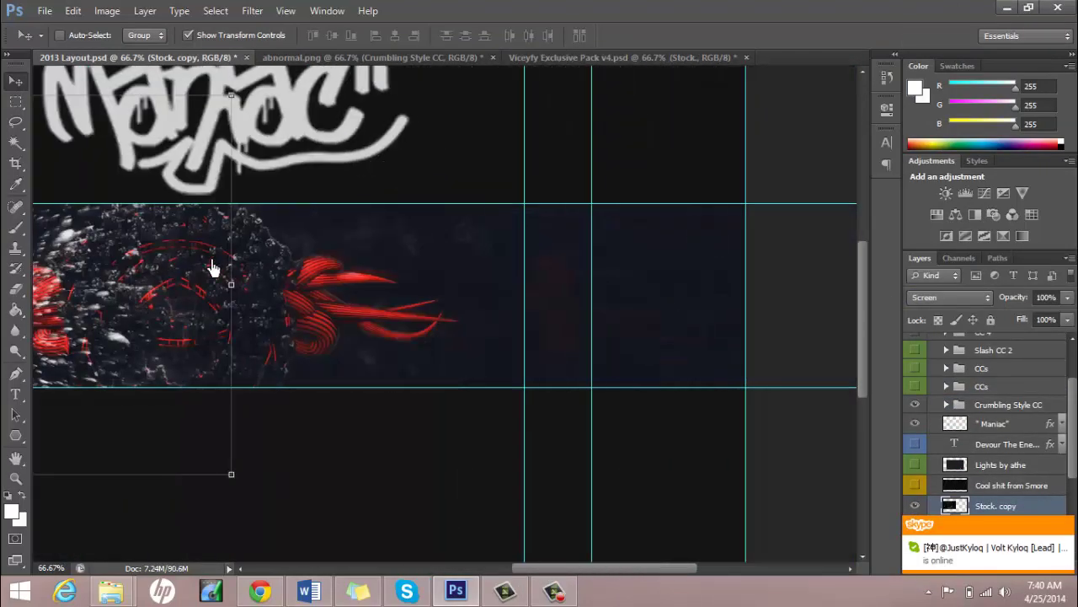
mouse_move(211, 265)
mouse_down()
mouse_move(704, 268)
mouse_move(433, 289)
mouse_up()
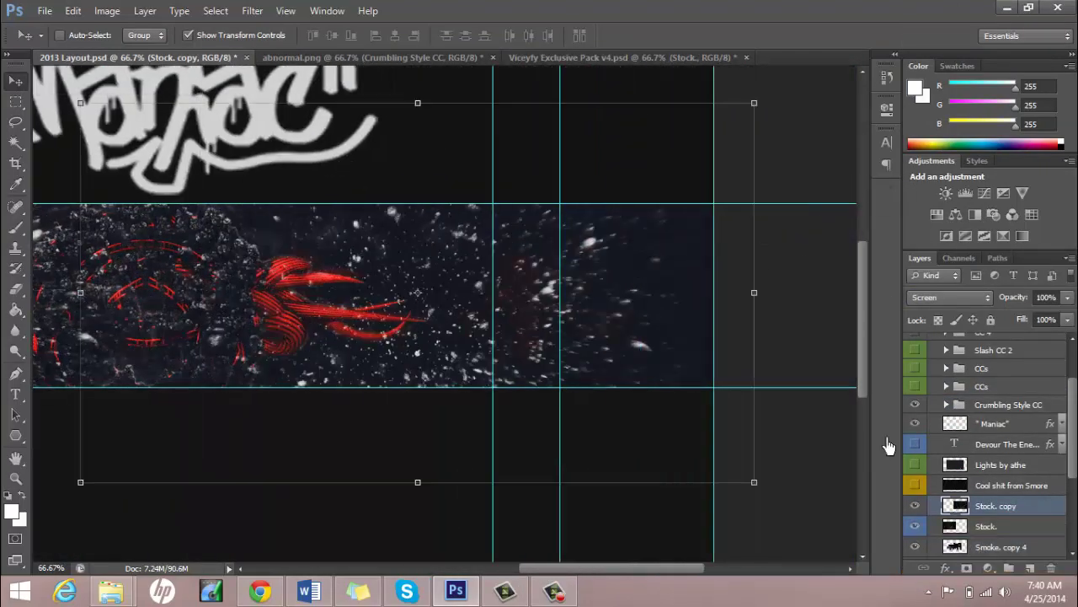
shift+click(986, 526)
drag(1067, 297, 1014, 320)
drag(996, 505, 994, 539)
drag(612, 568, 529, 568)
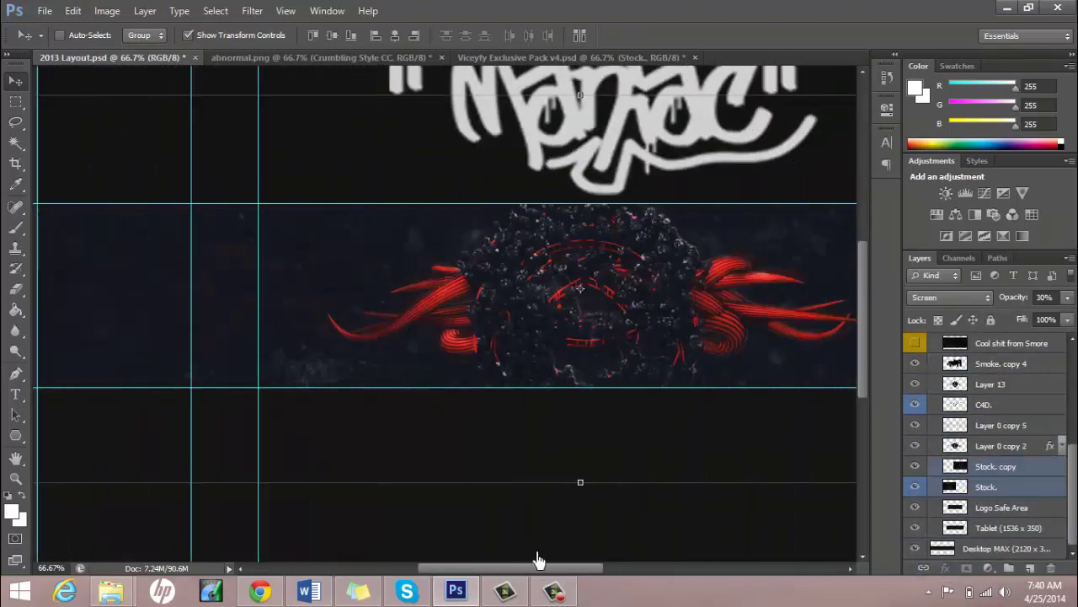
drag(1067, 297, 1005, 321)
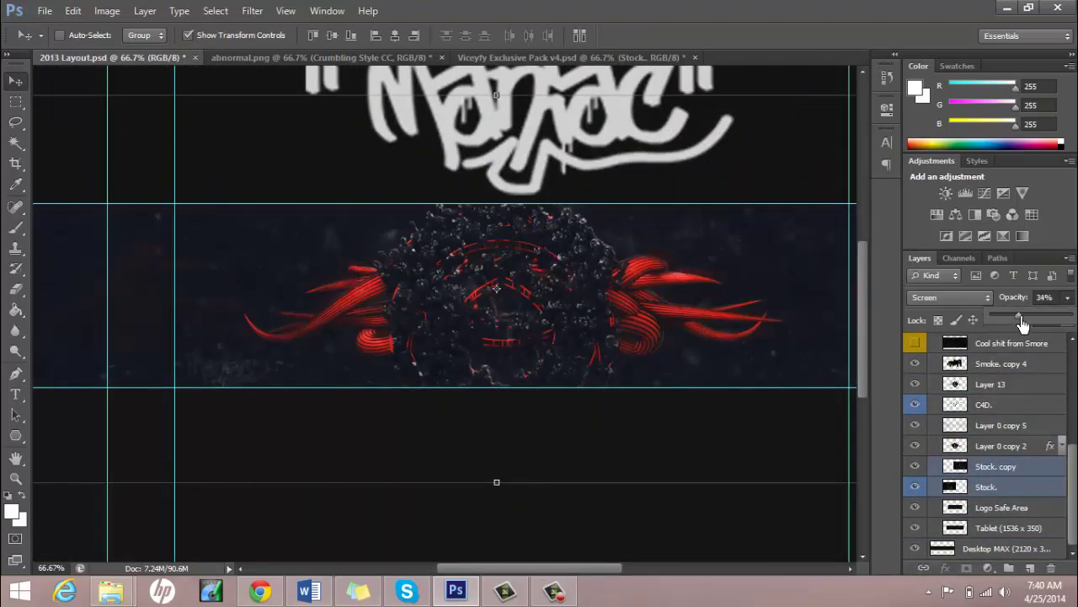
Browse the pack's stock images, then expand the Particles group and show a Particle layer
click(573, 57)
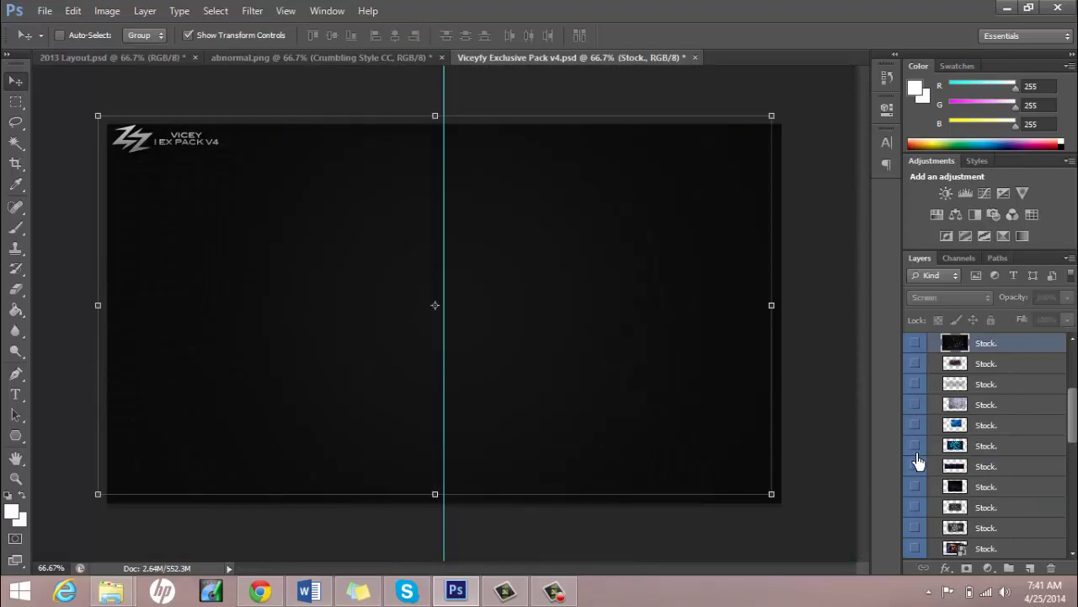
scroll(919, 514, down, 1)
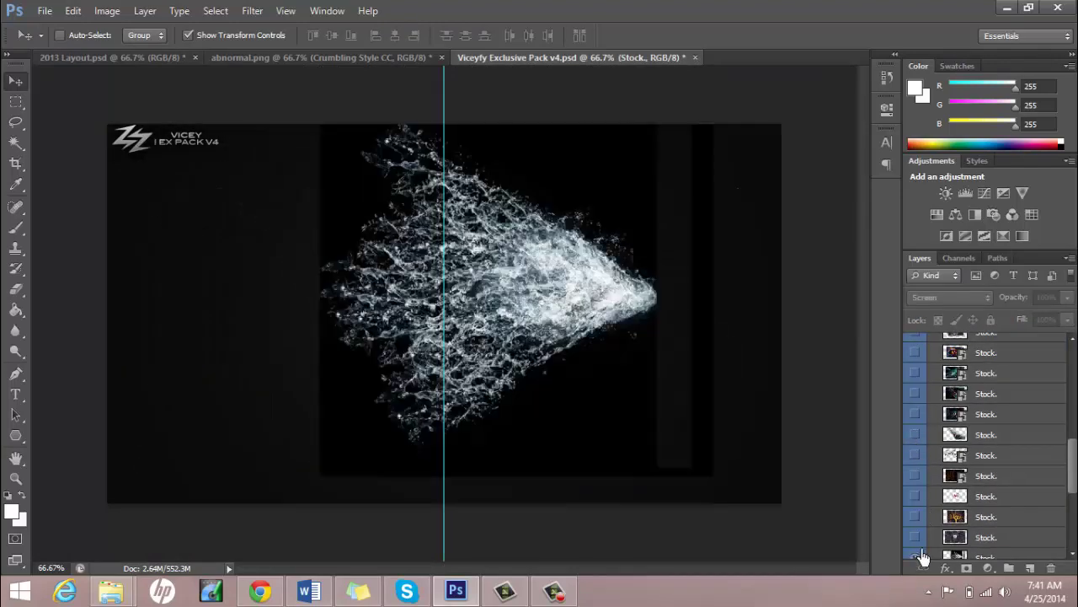
click(916, 485)
click(915, 381)
click(914, 341)
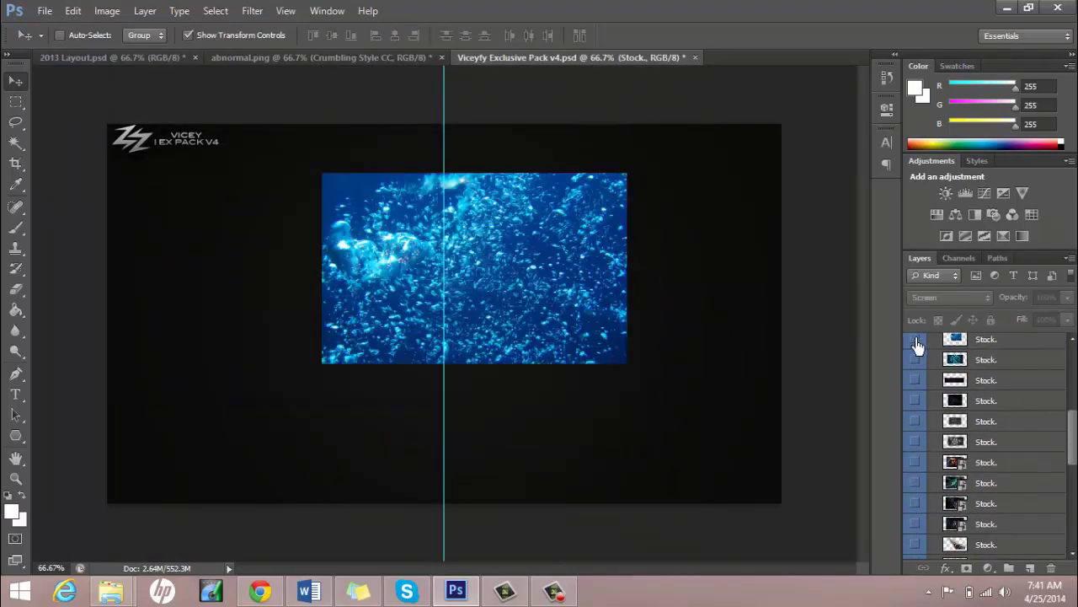
click(933, 438)
click(933, 456)
click(977, 503)
Bring two Particle layers from the pack into the banner and raise the first in the stack
drag(356, 169, 476, 268)
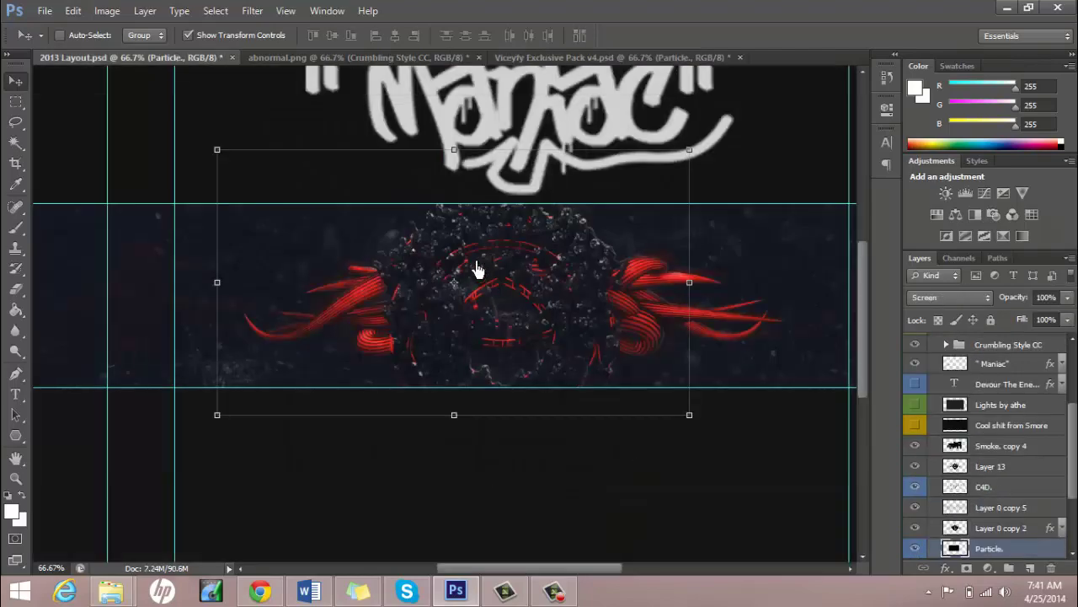
drag(1007, 517, 1002, 461)
key(ctrl+Tab)
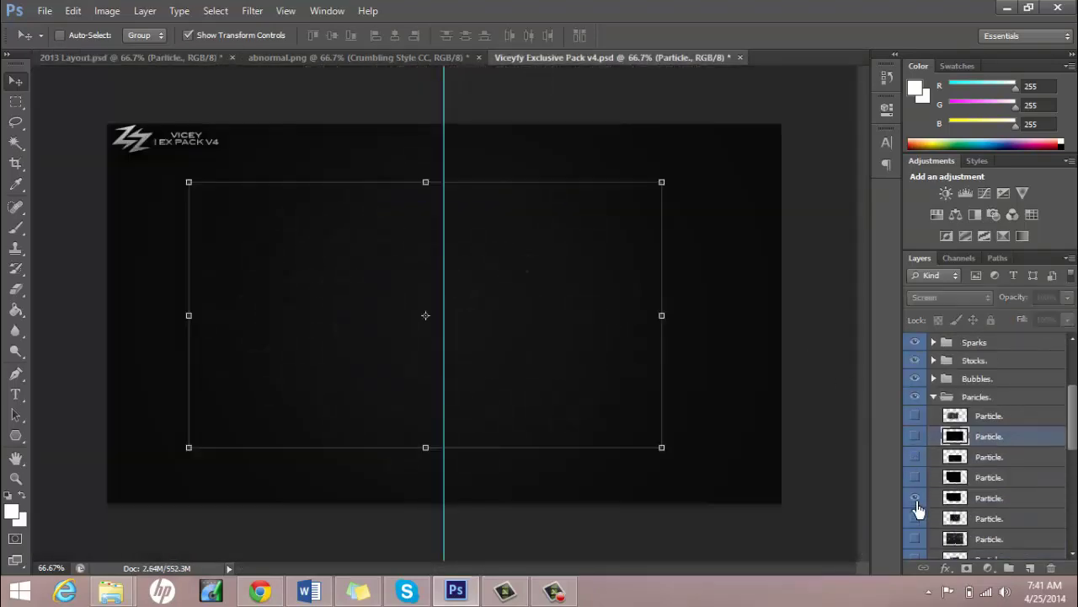
click(914, 538)
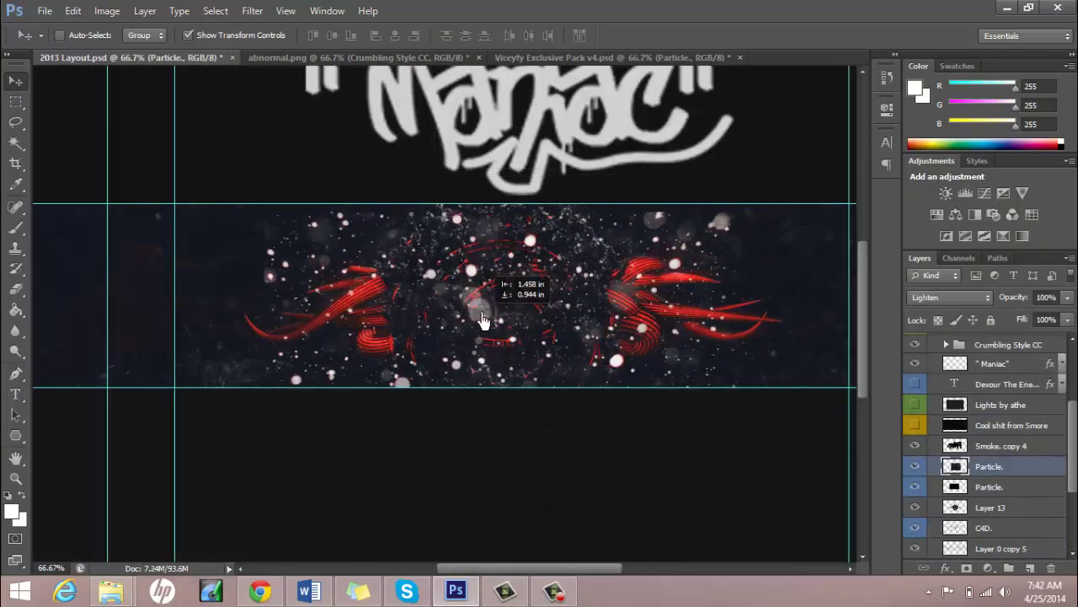
drag(320, 145, 517, 244)
key(e)
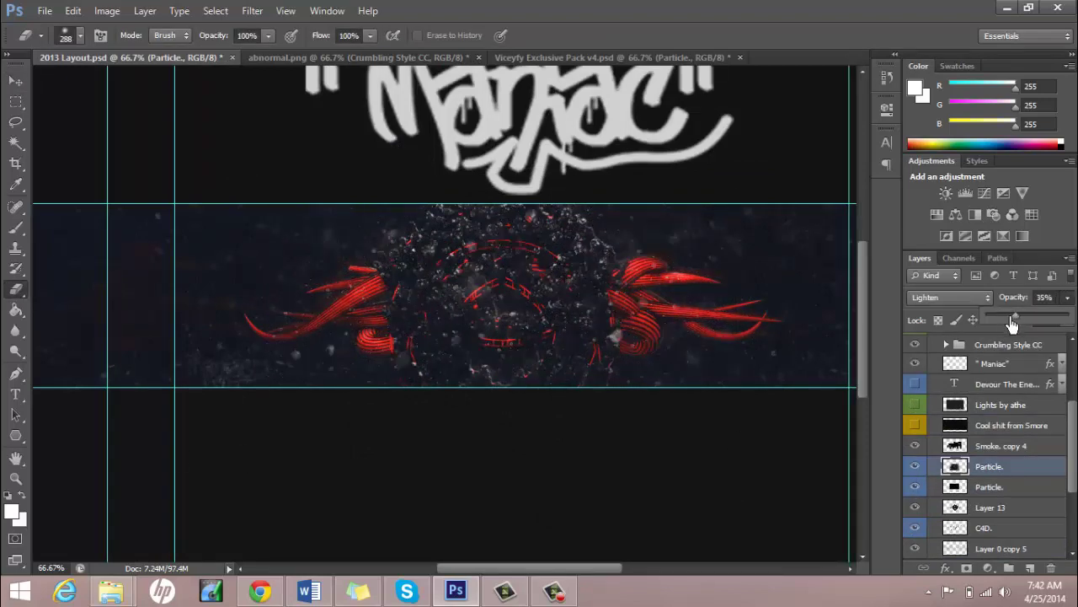
key(v)
Add a fine-speck Particle layer to the banner just above the Stock layers
key(ctrl+shift+Tab)
click(915, 548)
click(915, 498)
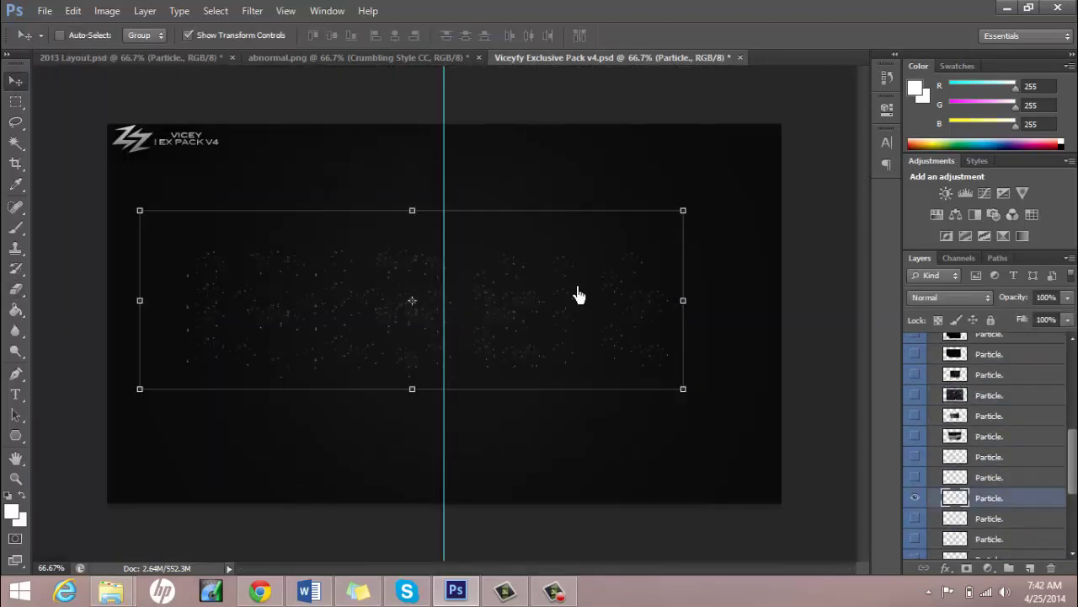
drag(579, 294, 533, 291)
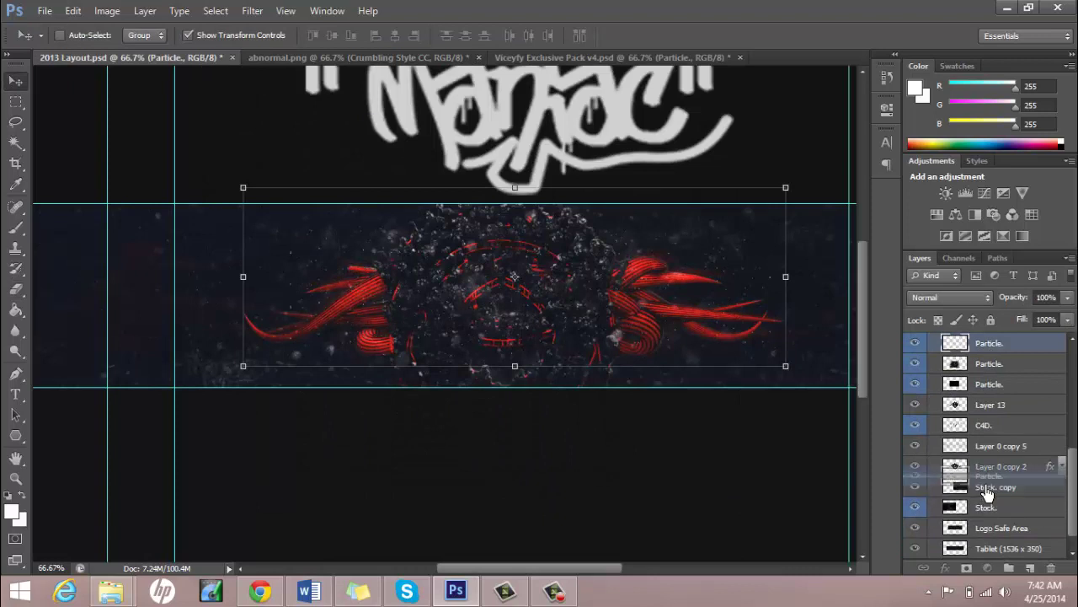
drag(987, 492, 988, 488)
Duplicate the Particle layer with an offset and lower both particle layers to 48% opacity
key(ctrl+shift+Tab)
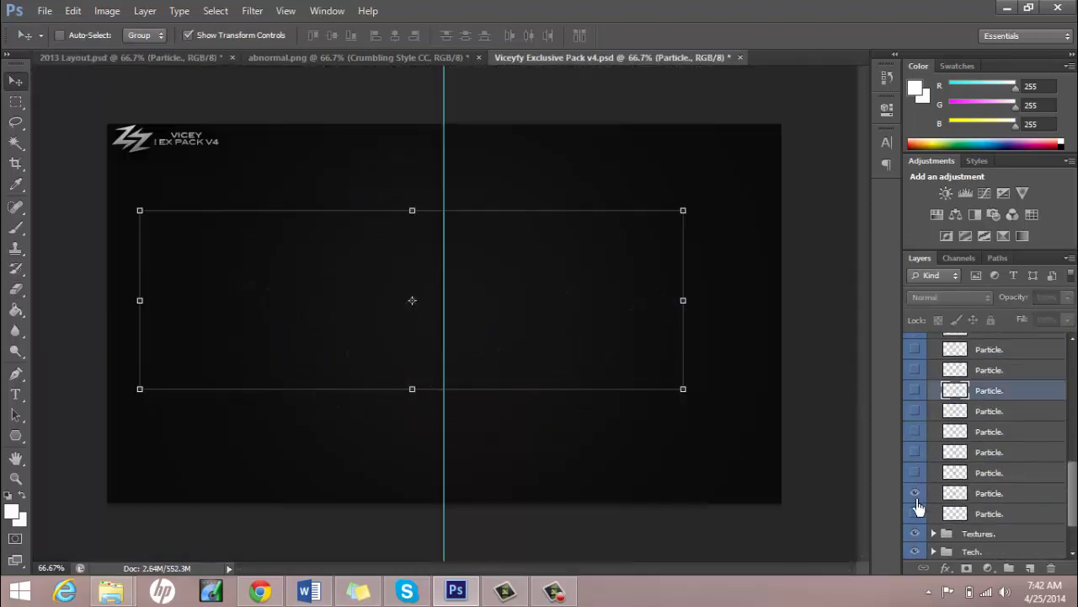
drag(975, 414, 634, 274)
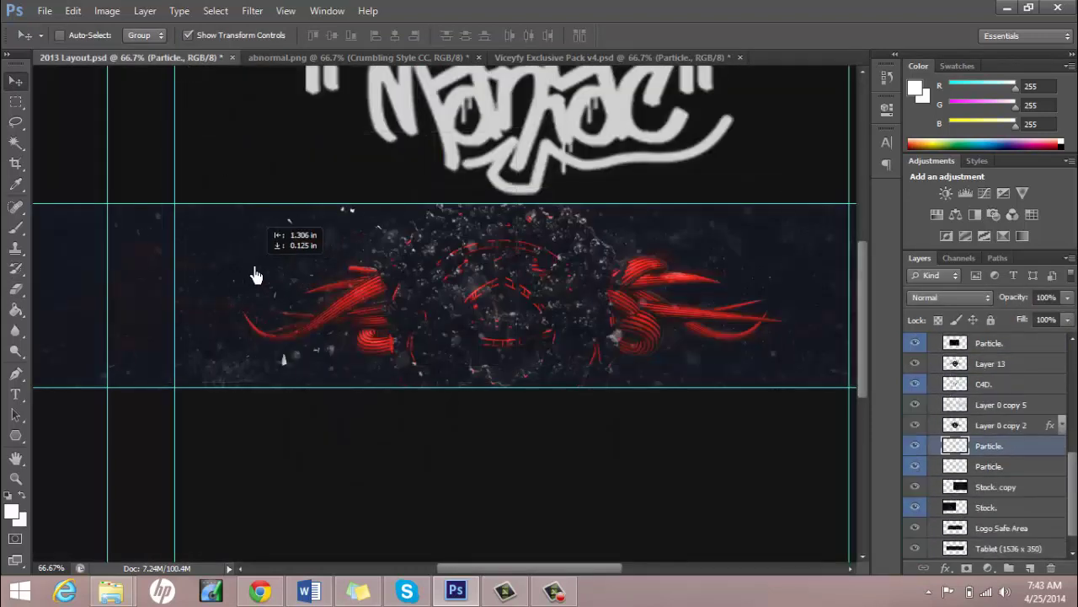
ctrl+click(1019, 474)
drag(1067, 297, 1042, 321)
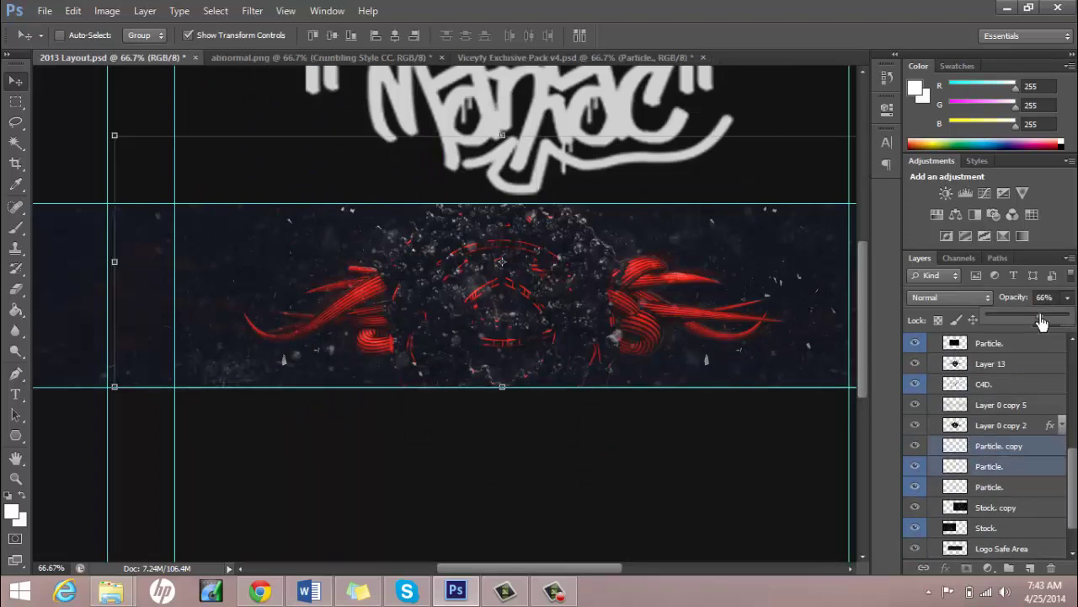
click(663, 61)
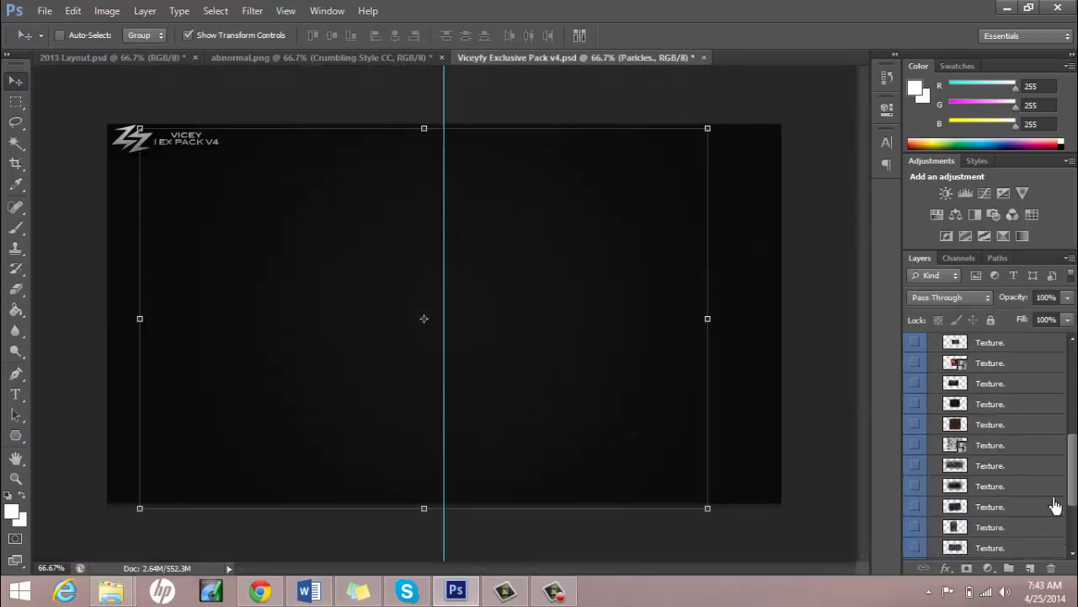
Bring a Texture layer from the pack into the banner and duplicate it further right
click(915, 465)
click(915, 506)
drag(990, 507, 446, 573)
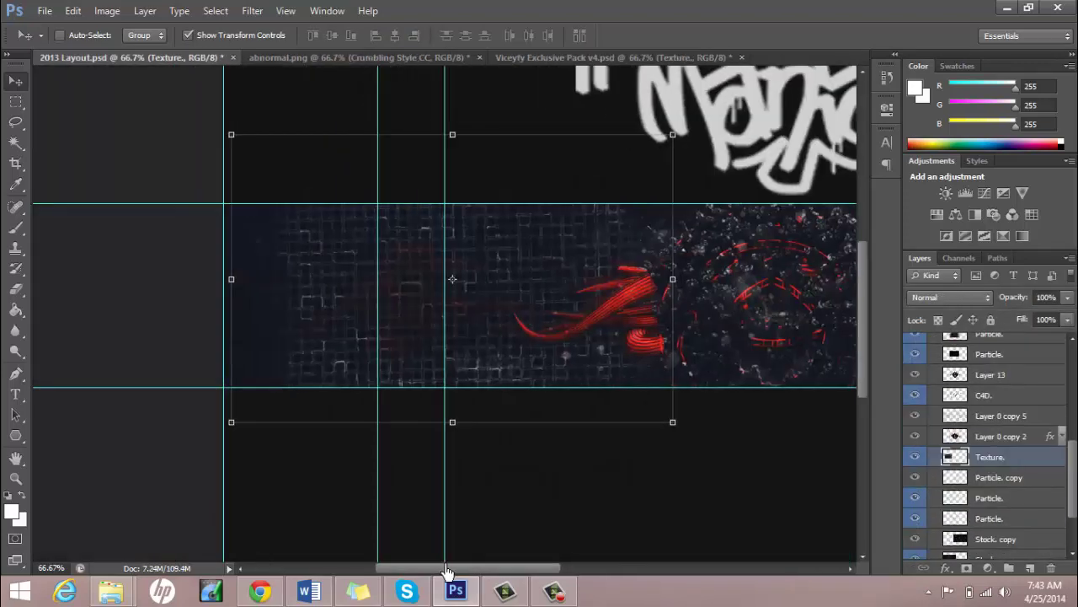
drag(429, 286, 650, 284)
drag(480, 567, 595, 562)
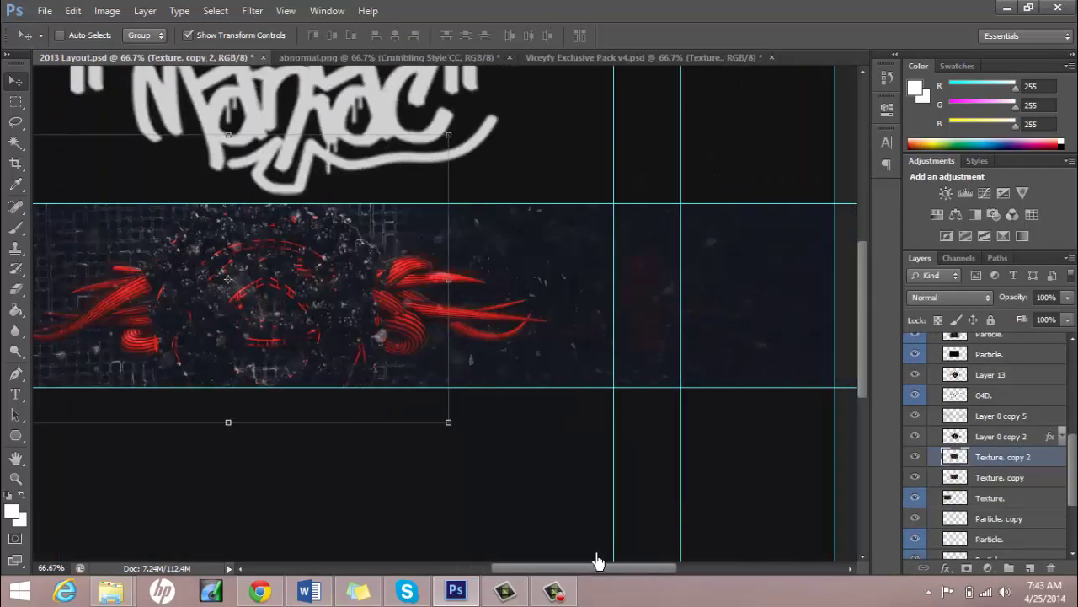
drag(590, 287, 821, 338)
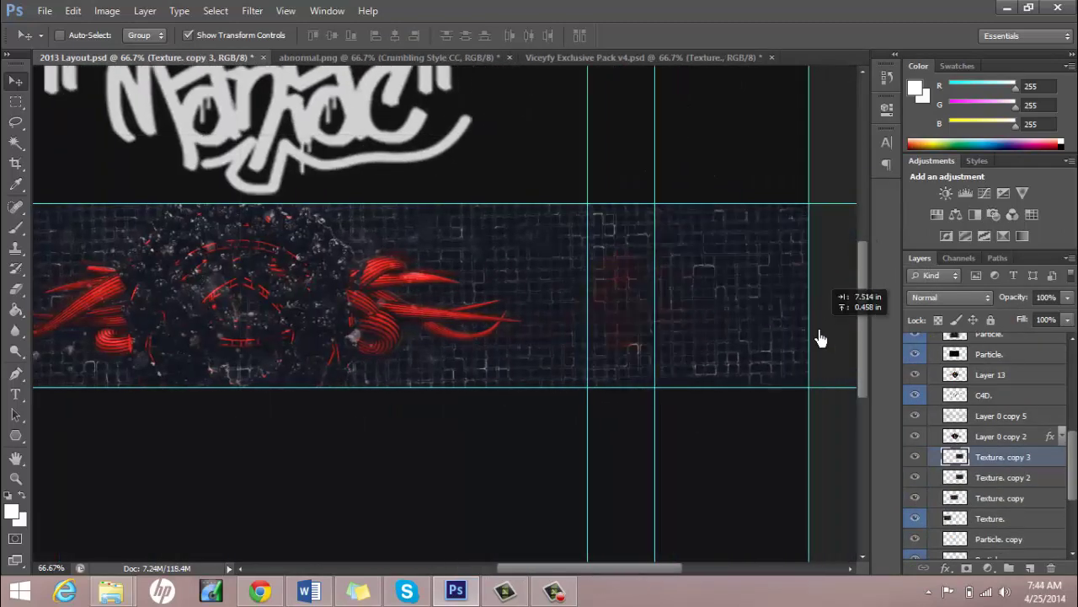
Lower the Texture layers' opacity and merge them into one layer
shift+click(989, 518)
drag(1067, 296, 1028, 320)
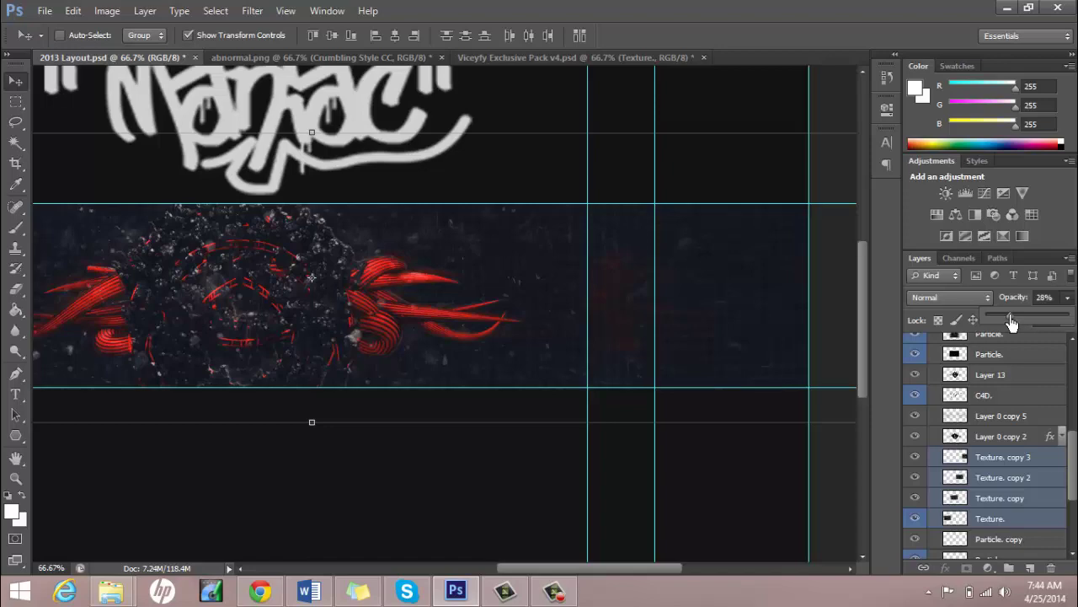
key(ctrl+e)
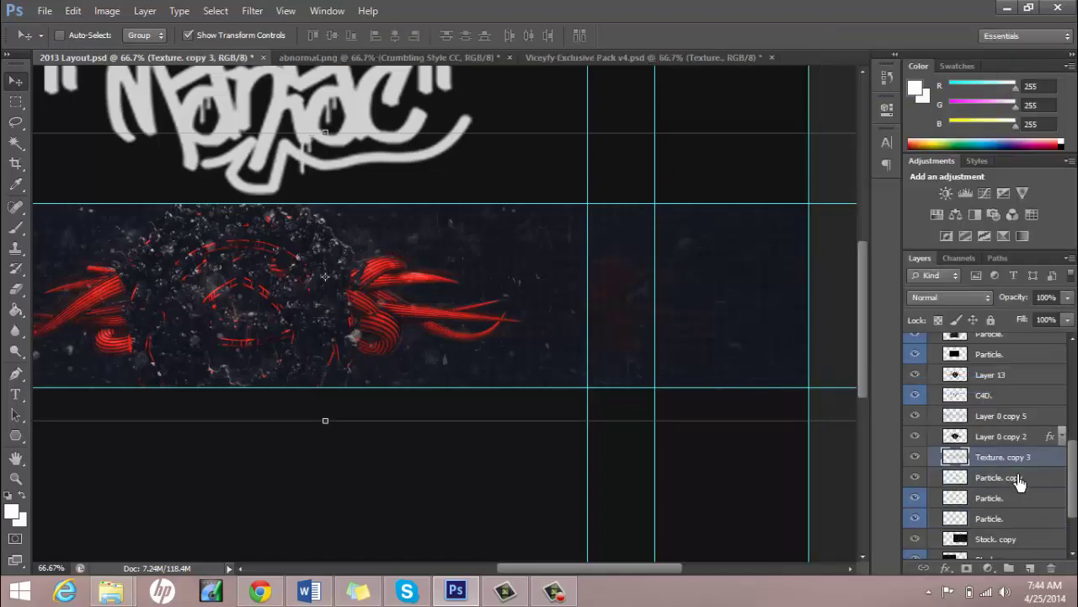
Inspect the C4D. and Particle. layers and the effects on Layer 0 copy 2
click(1036, 394)
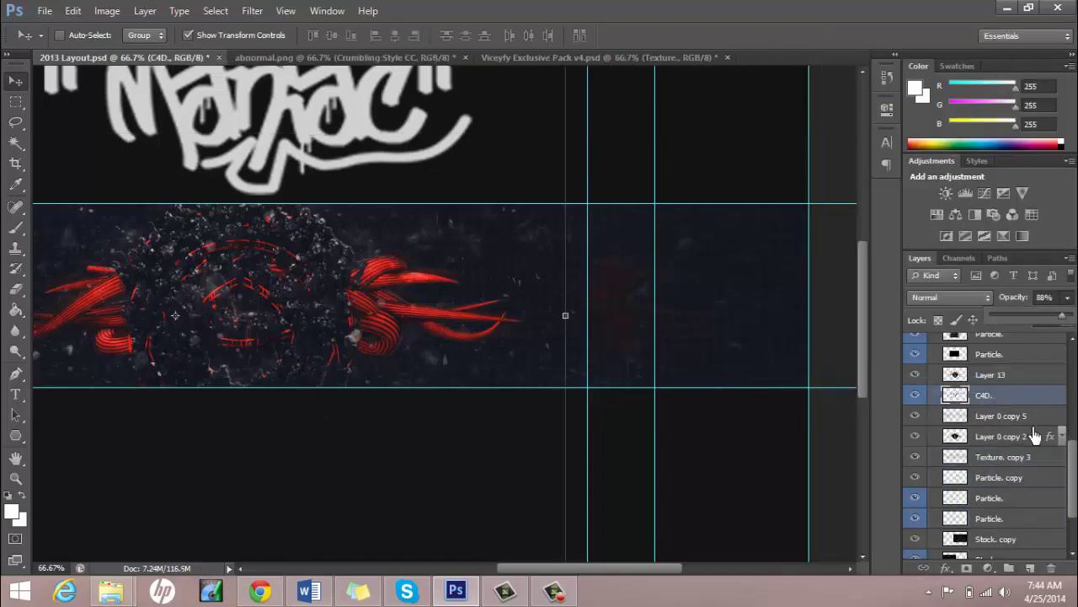
scroll(1034, 436, up, 3)
click(1019, 409)
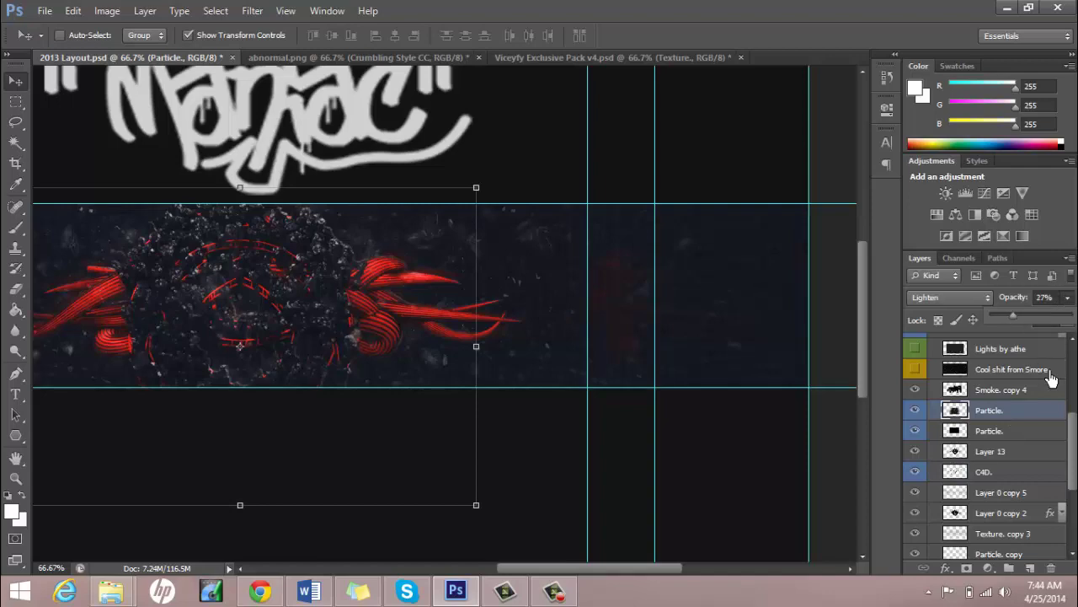
scroll(1072, 462, down, 3)
click(1062, 433)
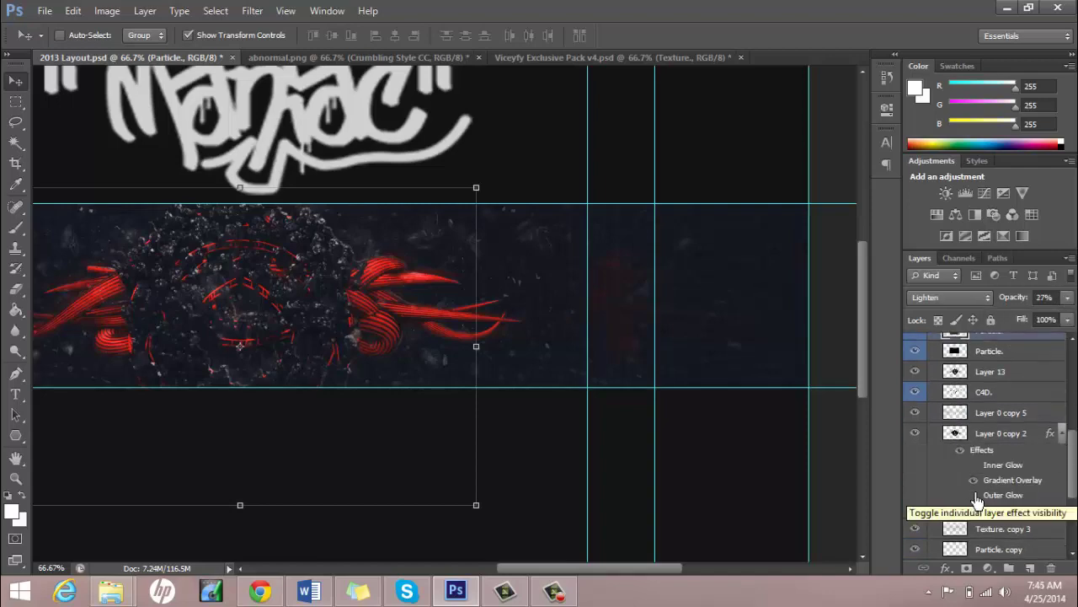
Bring a fingerprint texture from the Viceyfy pack into the banner, below Stock
key(ctrl+Tab)
click(915, 484)
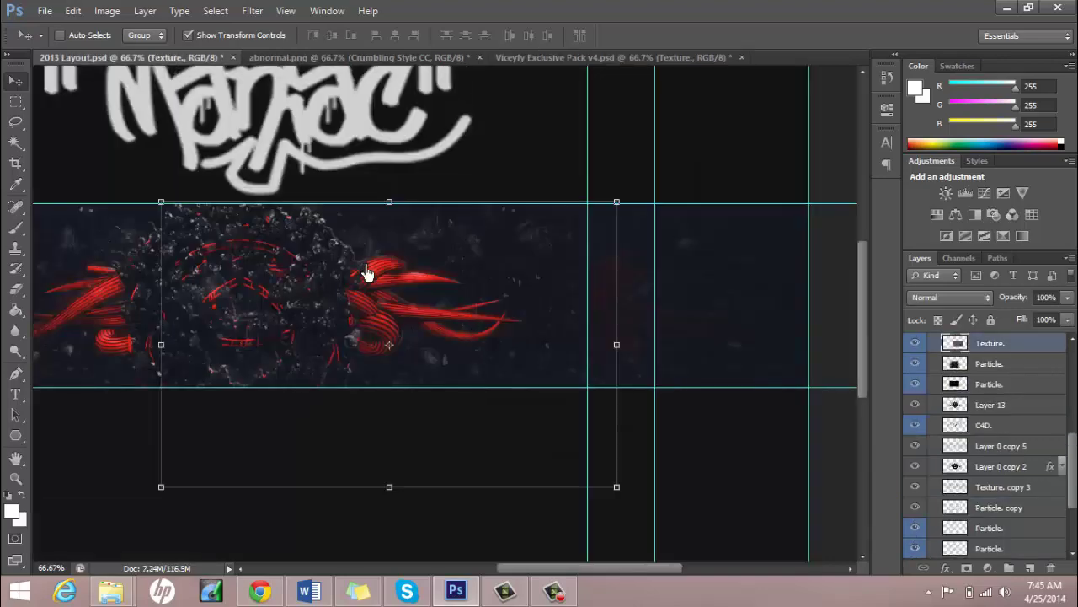
drag(953, 489, 365, 272)
mouse_move(955, 342)
mouse_down()
mouse_move(1011, 508)
mouse_move(1011, 497)
mouse_up()
drag(823, 252, 53, 241)
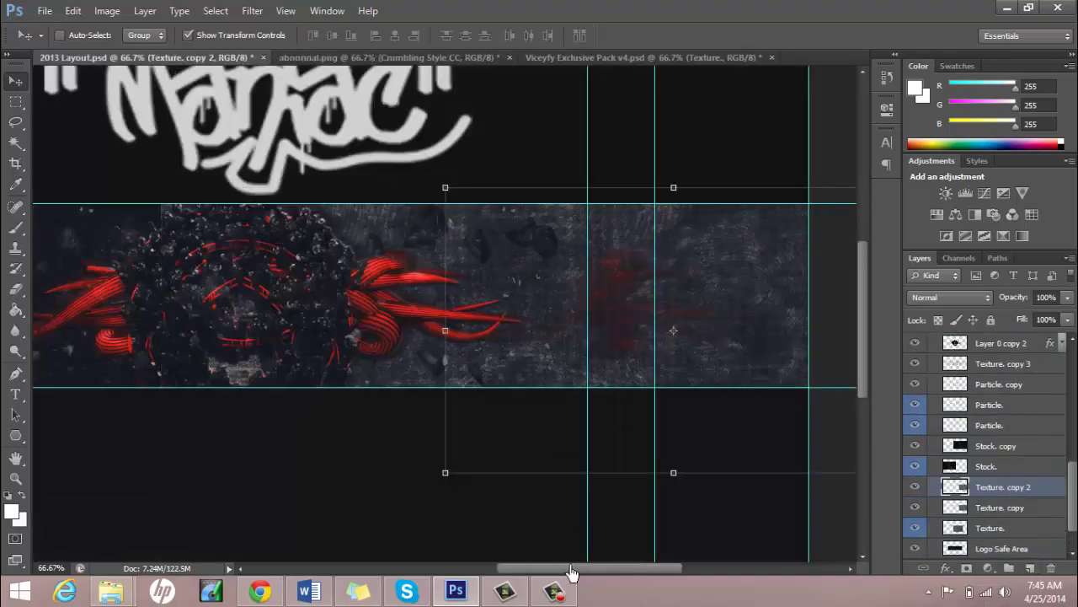
drag(571, 573, 487, 572)
drag(590, 300, 99, 289)
Lower the fingerprint Texture layers' opacity, merge them, and restack Layer 13
shift+click(990, 527)
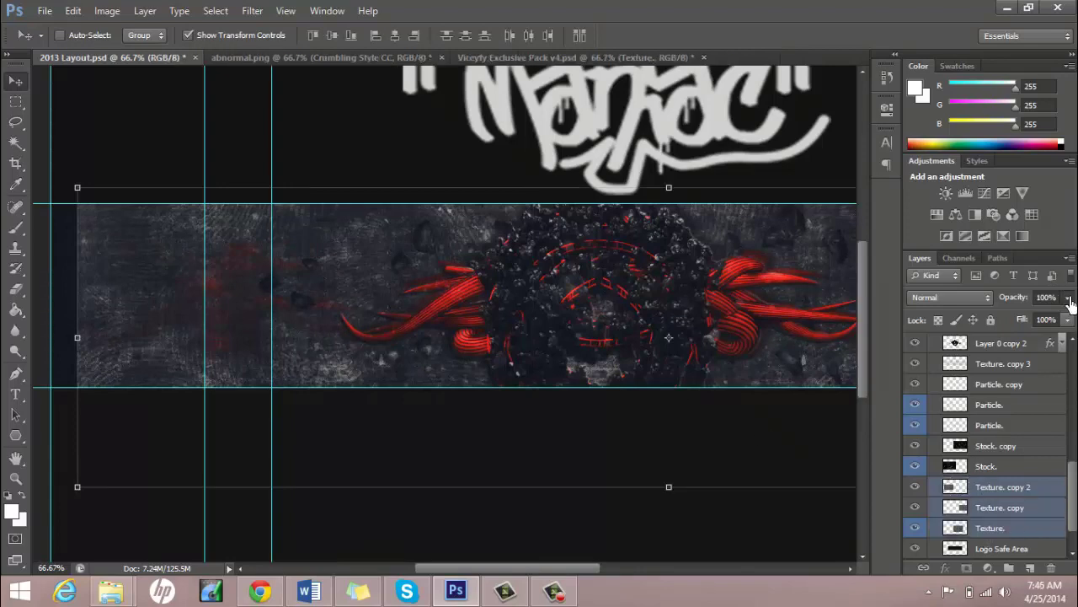
drag(1070, 301, 1058, 312)
right_click(1020, 472)
click(940, 384)
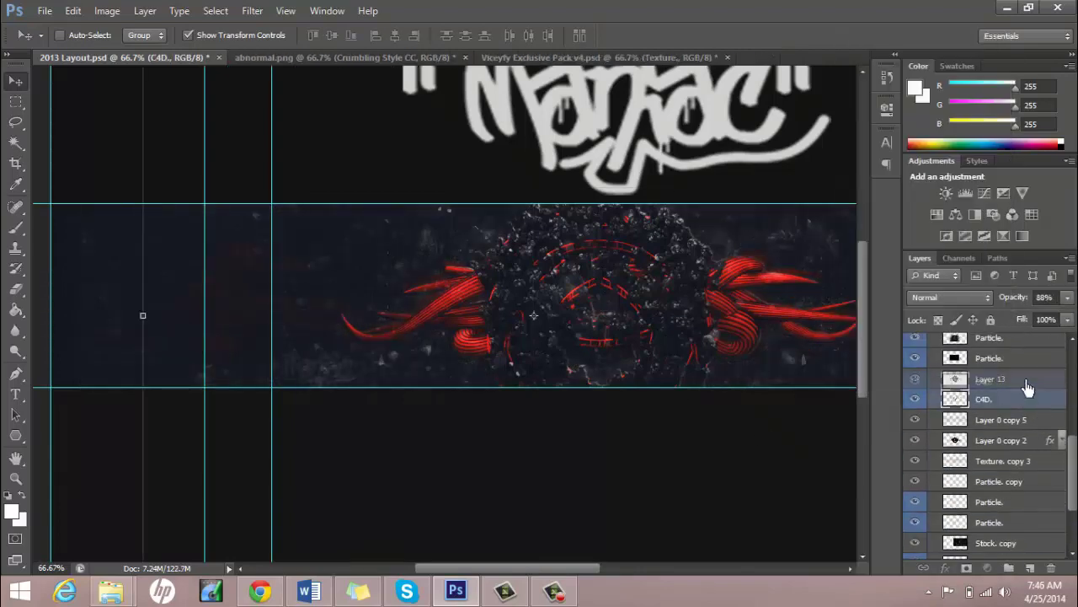
drag(1026, 387, 1026, 403)
click(623, 57)
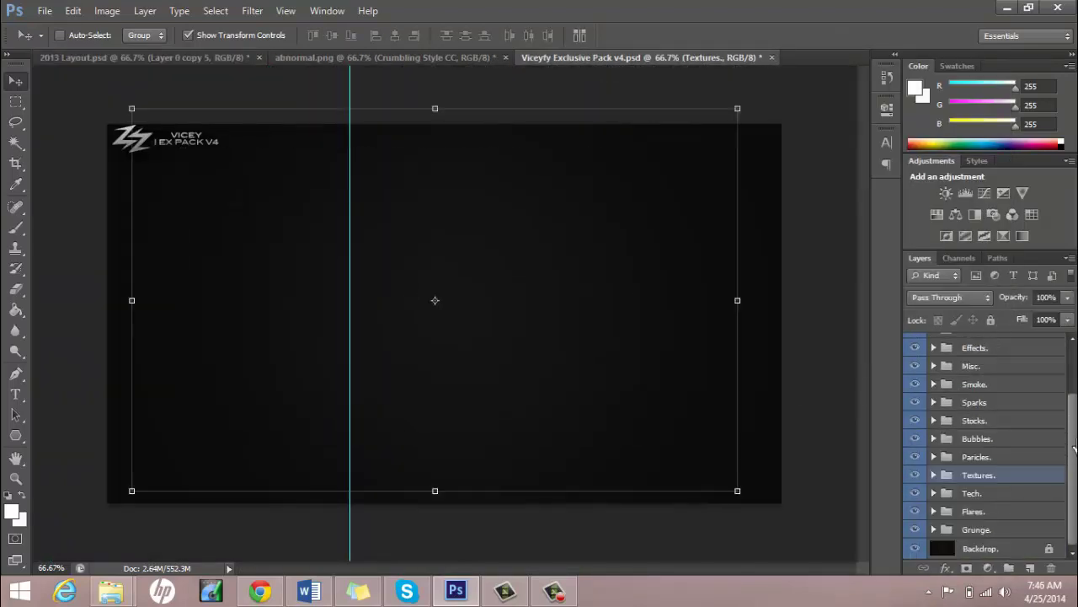
Bring a grunge texture from the pack's Grunge group into the banner
click(934, 530)
click(915, 421)
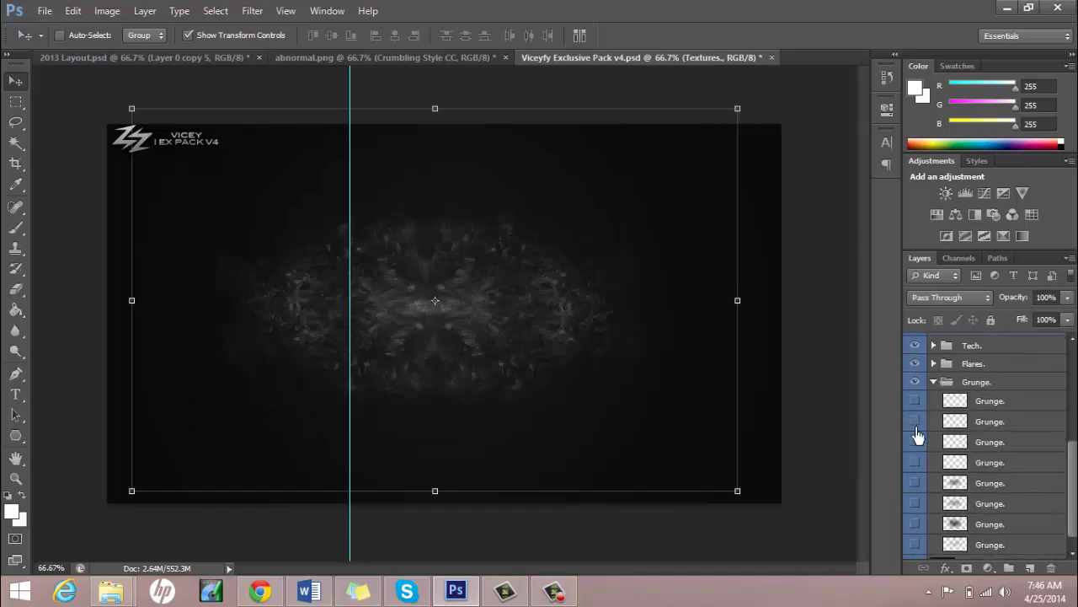
mouse_move(970, 472)
mouse_down()
mouse_move(185, 269)
mouse_move(458, 303)
mouse_up()
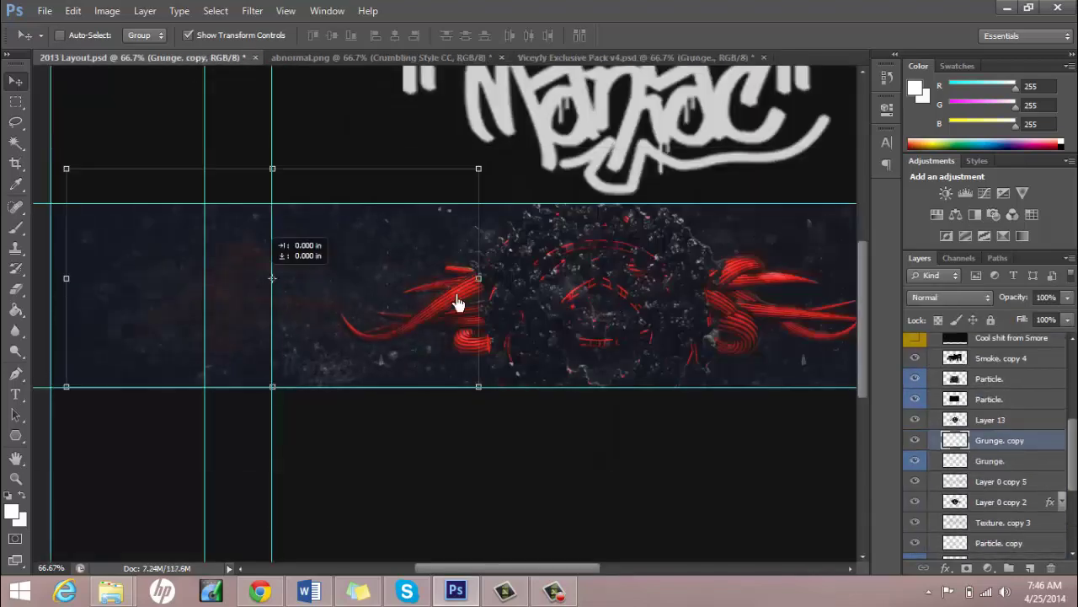
drag(556, 282, 794, 284)
scroll(795, 284, right, 5)
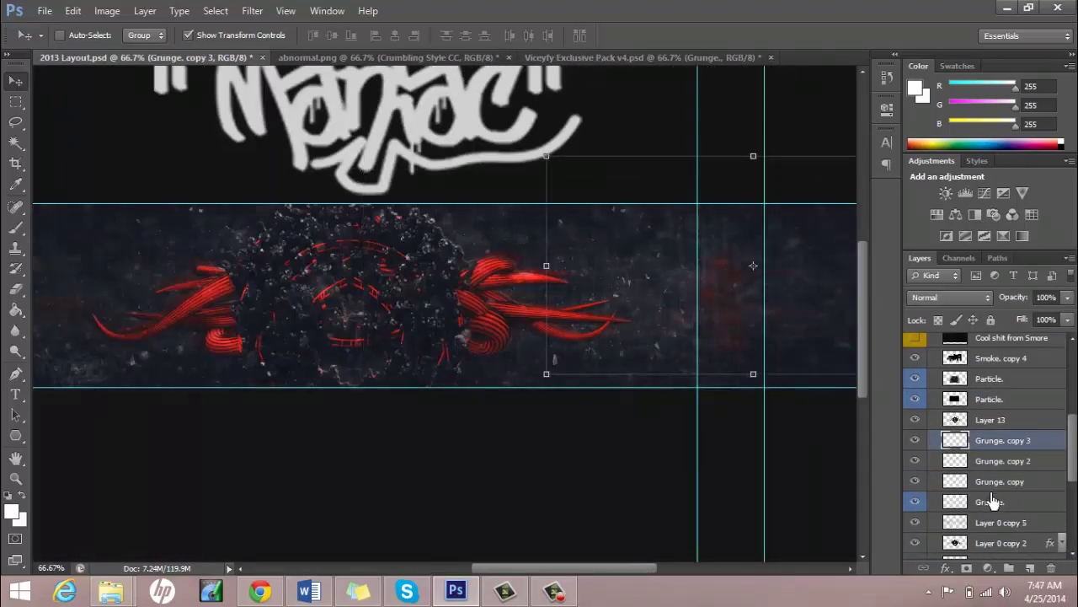
Lower the Grunge layers' opacity and merge them into one layer
shift+click(990, 502)
drag(1067, 297, 1020, 323)
right_click(947, 472)
click(851, 381)
Bring a ray layer from the pack's Effects group into the banner, above Smoke copy 4
click(606, 57)
click(933, 380)
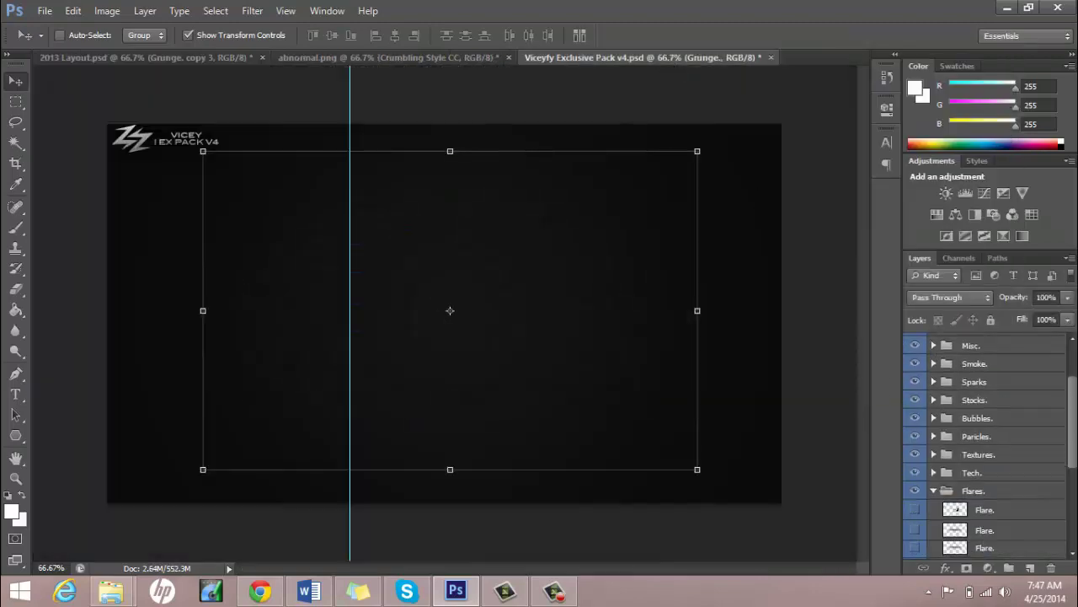
click(933, 412)
click(933, 412)
click(934, 394)
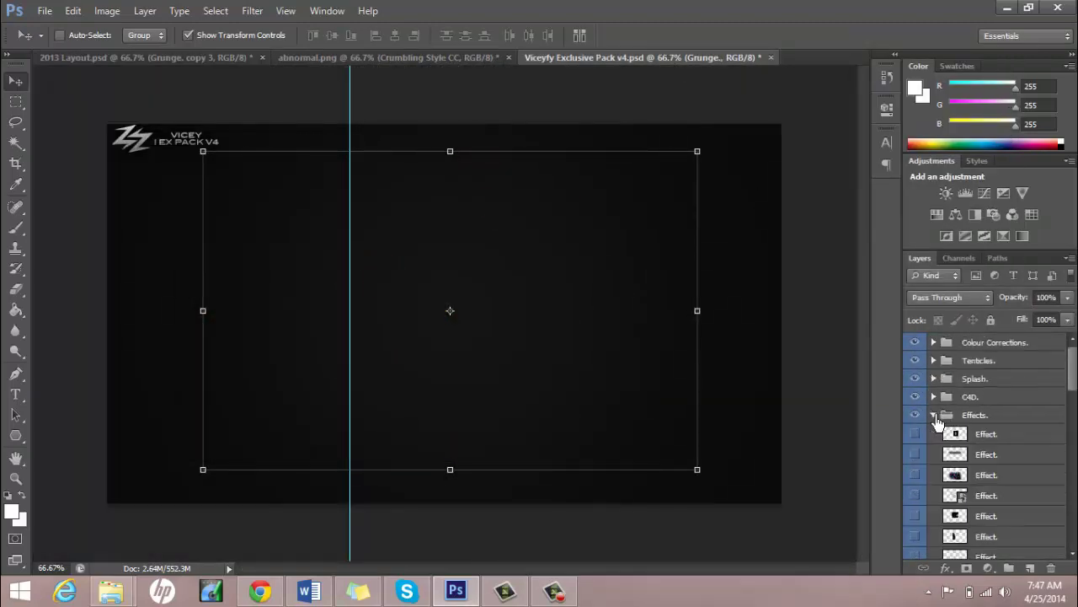
click(915, 454)
click(985, 454)
drag(609, 307, 371, 226)
drag(994, 527, 994, 458)
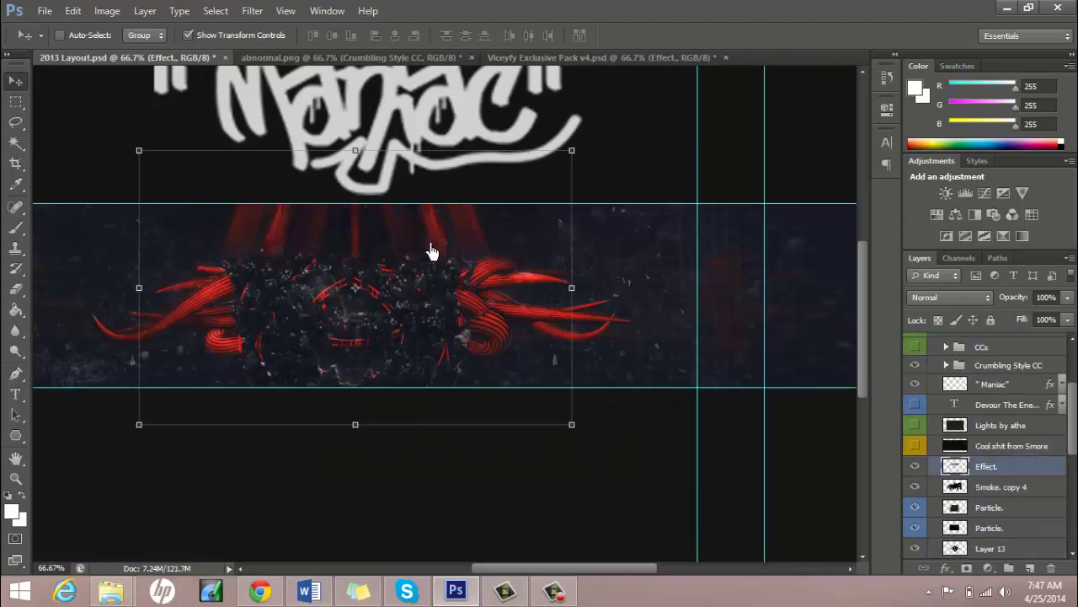
Set the ray effect to Screen blending and position it behind the central artwork
click(950, 296)
click(975, 133)
drag(399, 217, 404, 231)
scroll(697, 447, left, 5)
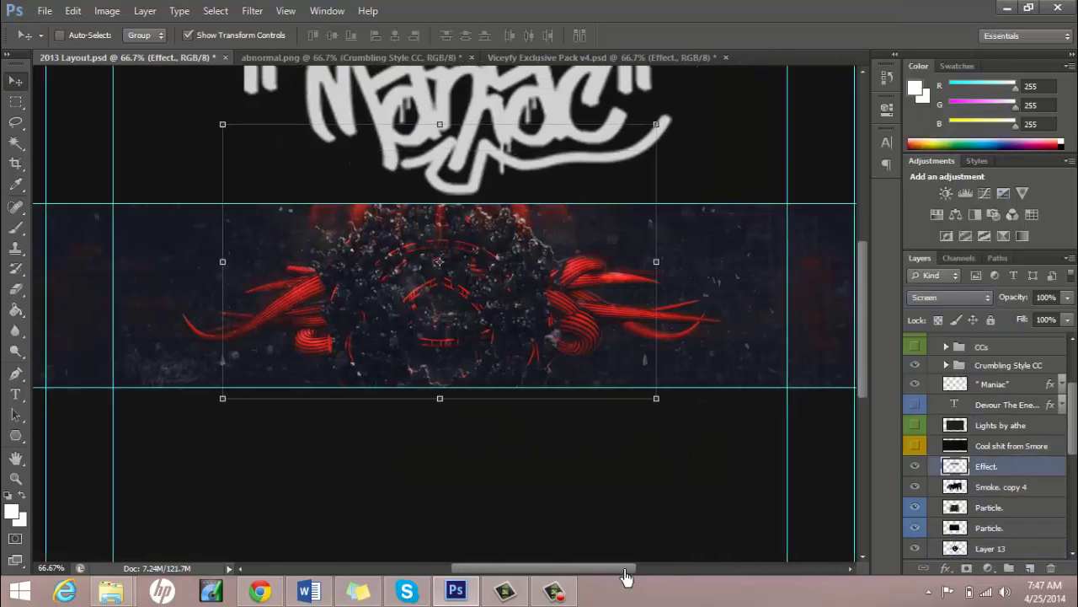
scroll(997, 466, down, 5)
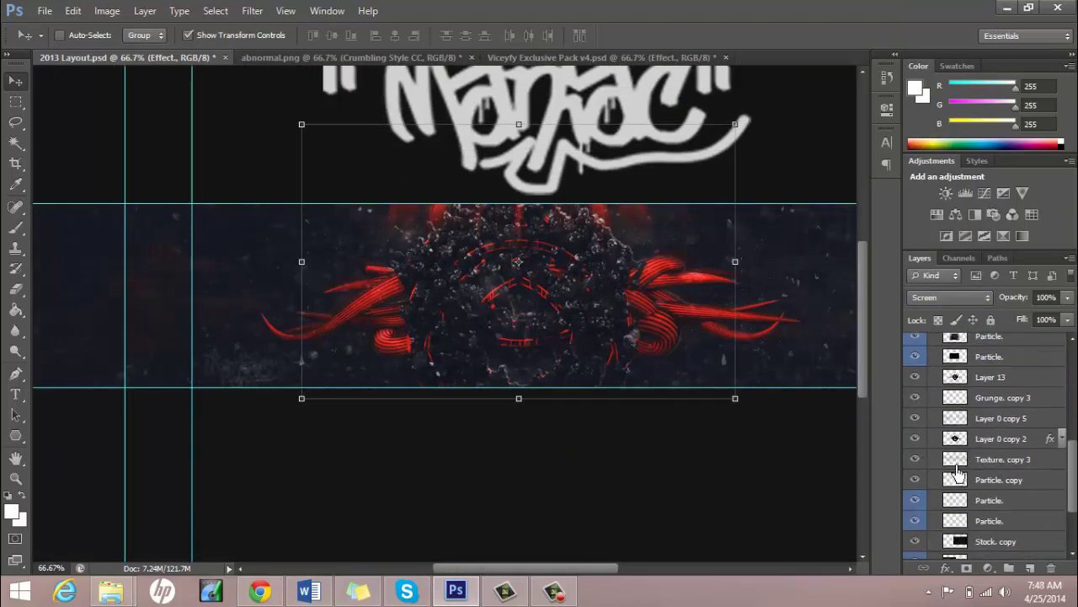
Fade a Particle layer and bring Texture. copy 3 down to 49% opacity
click(990, 500)
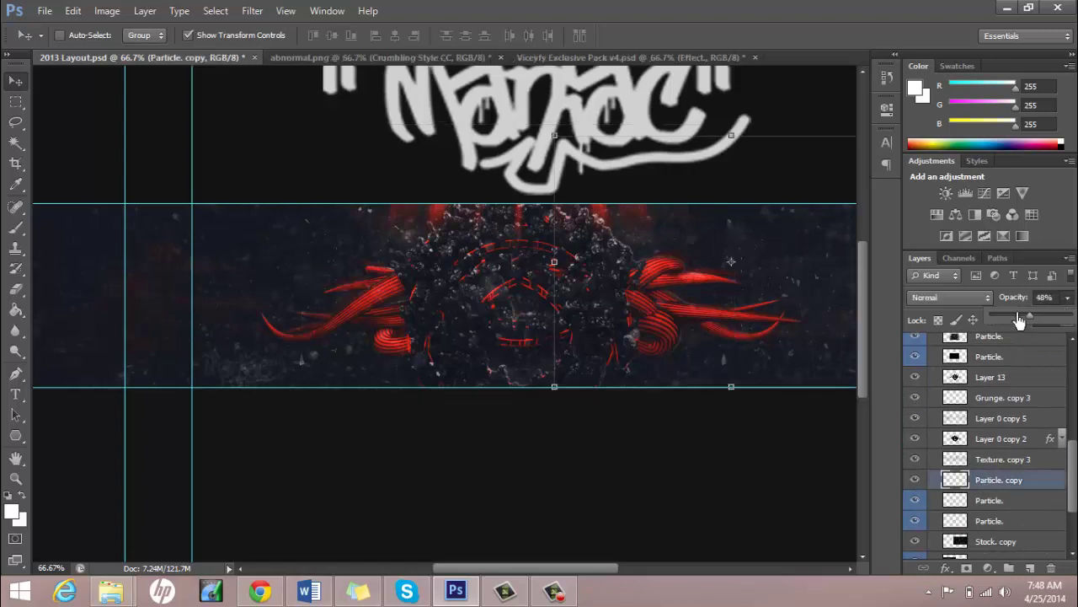
scroll(1074, 487, down, 3)
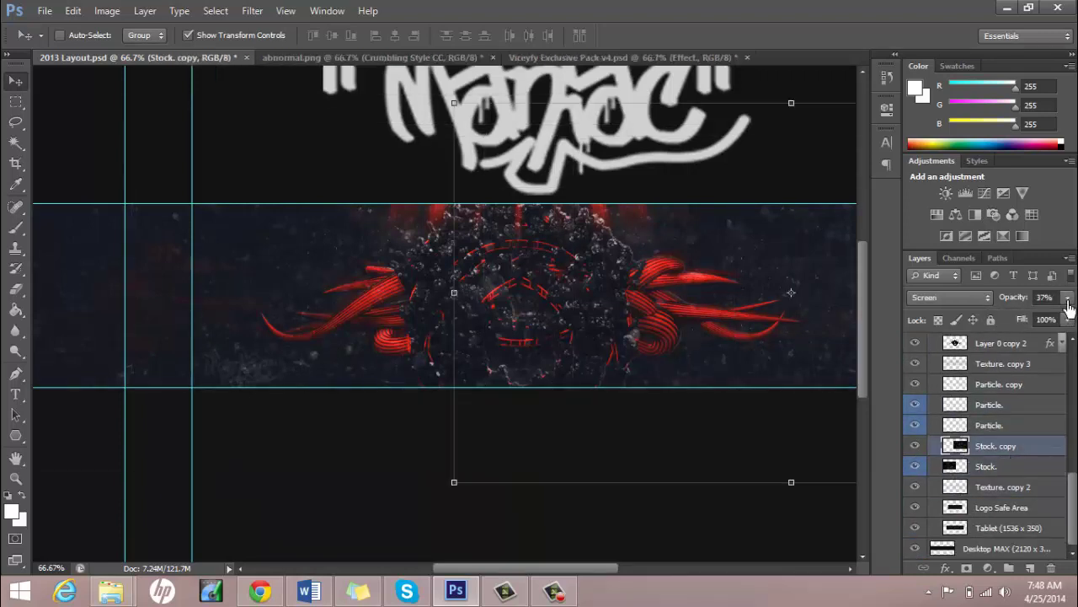
ctrl+click(1002, 363)
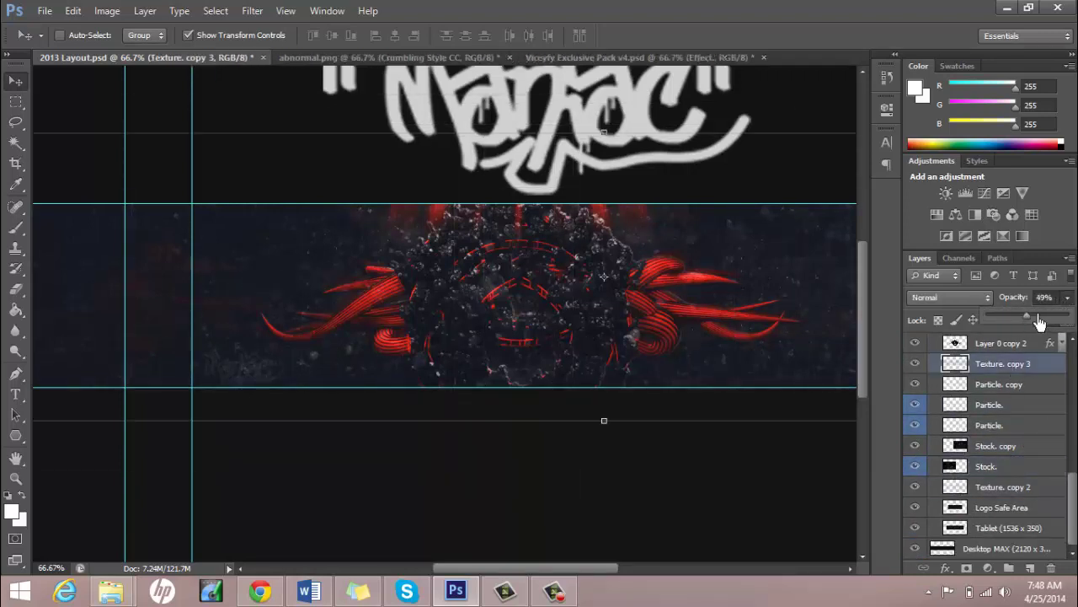
Replace the subtitle under the artwork with "AbNorMaL Reborn"
click(16, 394)
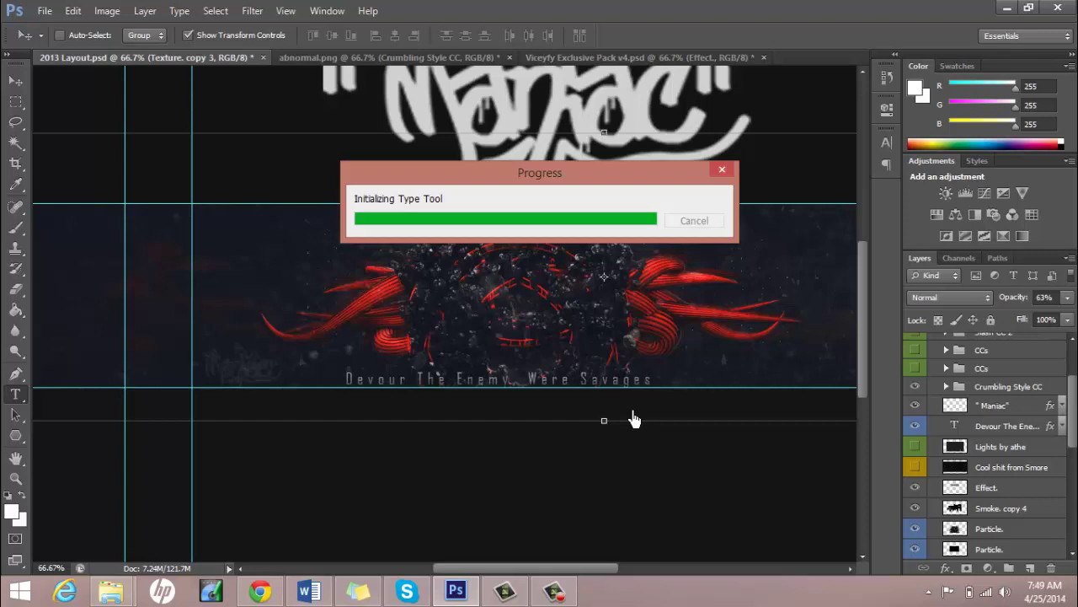
drag(646, 384, 332, 374)
text(AhNocMa)
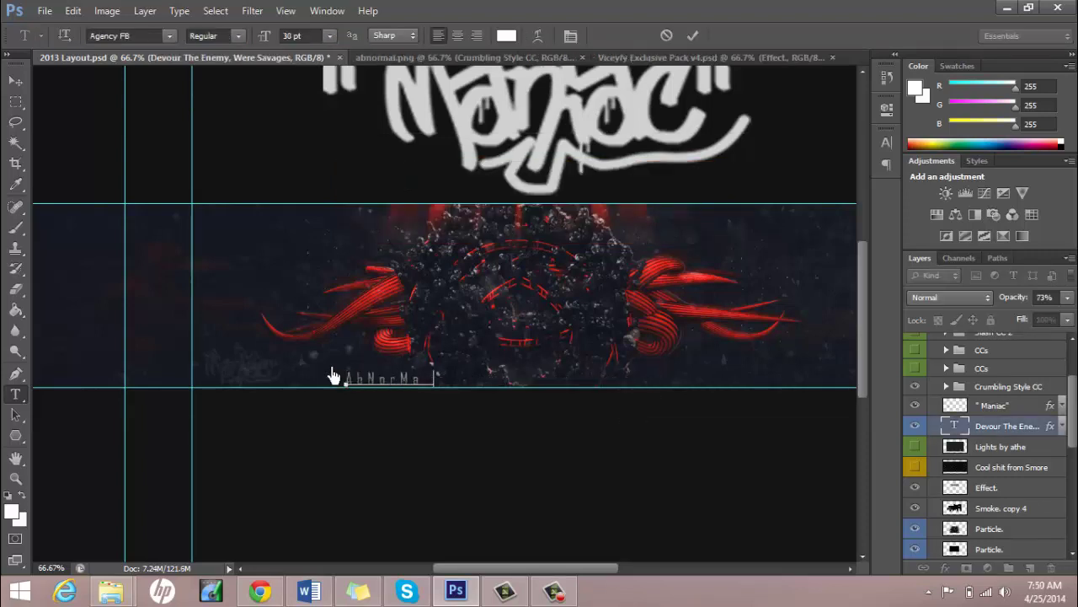
text(eborn)
click(15, 80)
key(shift+Right)
key(shift+Right)
key(shift+Right)
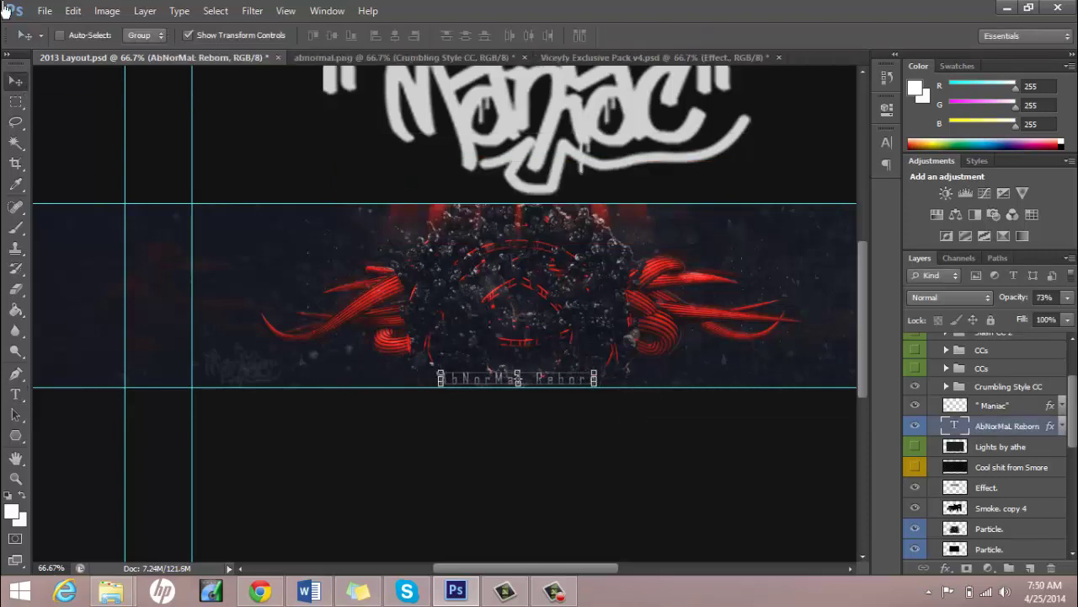
Zoom out so the whole banner fits on screen
click(563, 594)
key(ctrl+minus)
key(z)
right_click(241, 491)
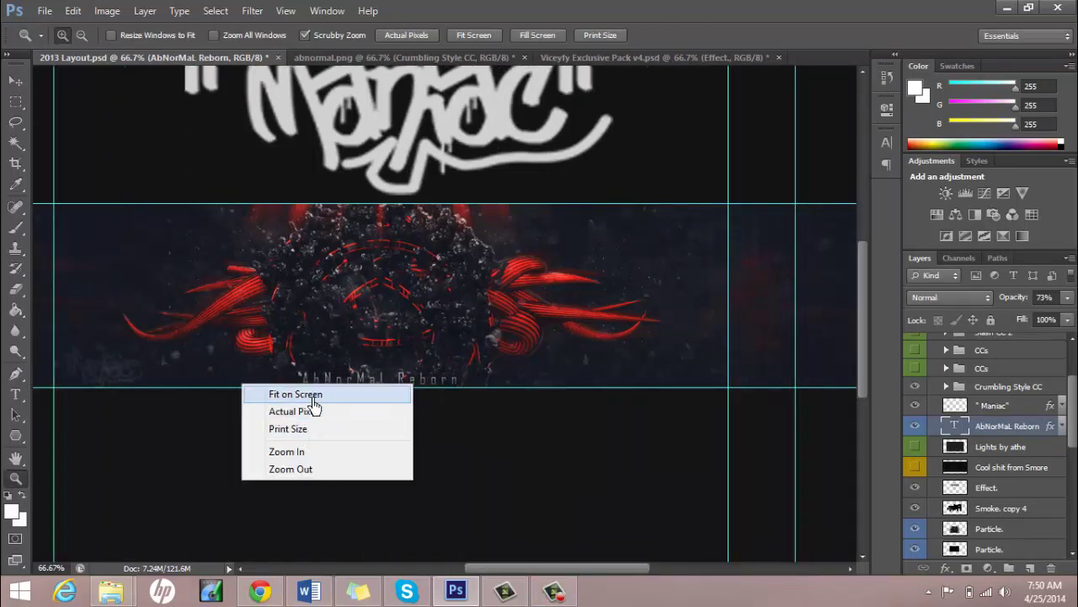
click(313, 392)
Duplicate the ray Effect layer and move the copy lower on the banner
click(986, 487)
key(ctrl+j)
key(v)
drag(646, 284, 494, 452)
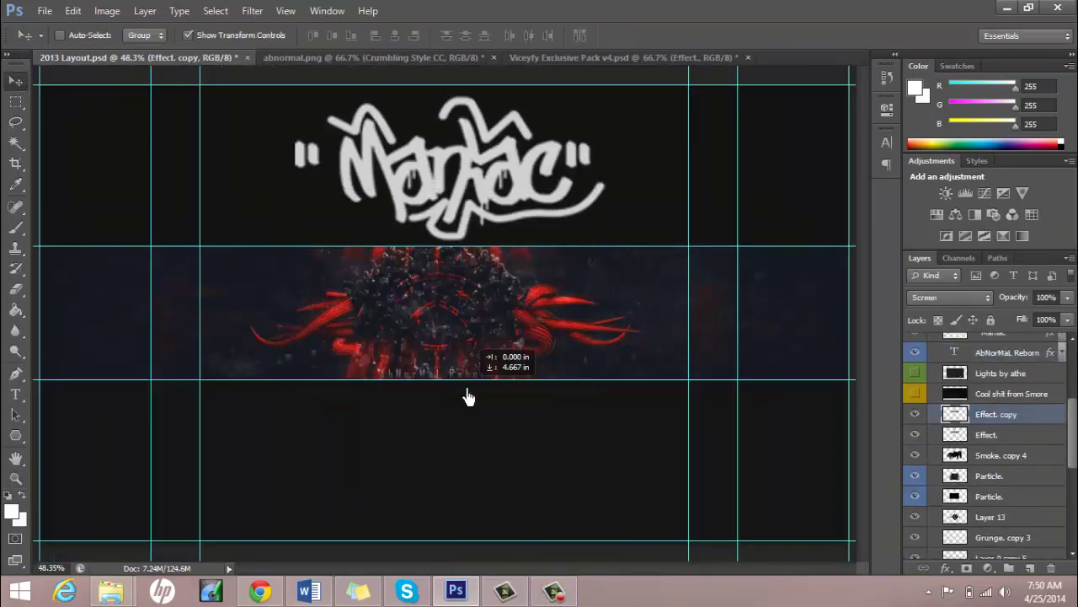